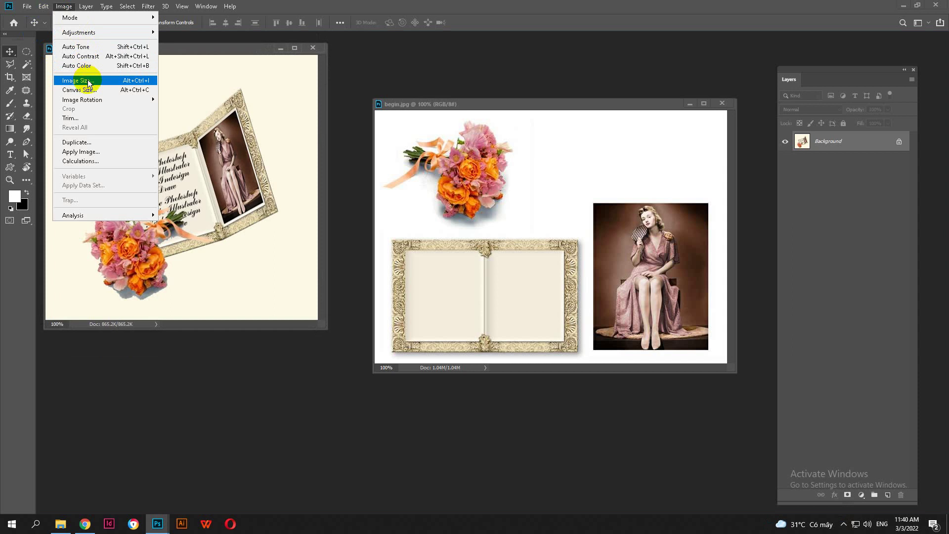
Check the width, height and resolution of end.jpg in Image Size, viewing the dimensions in inches and centimeters, without changing the image
{"action": "left_click", "coordinate": [89, 82]}
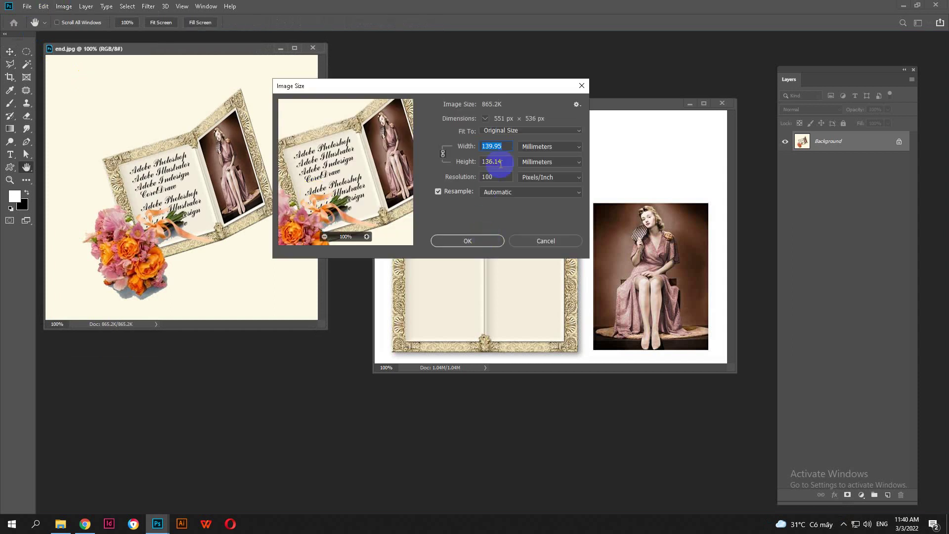
{"action": "left_click_drag", "start_coordinate": [498, 84], "coordinate": [511, 116]}
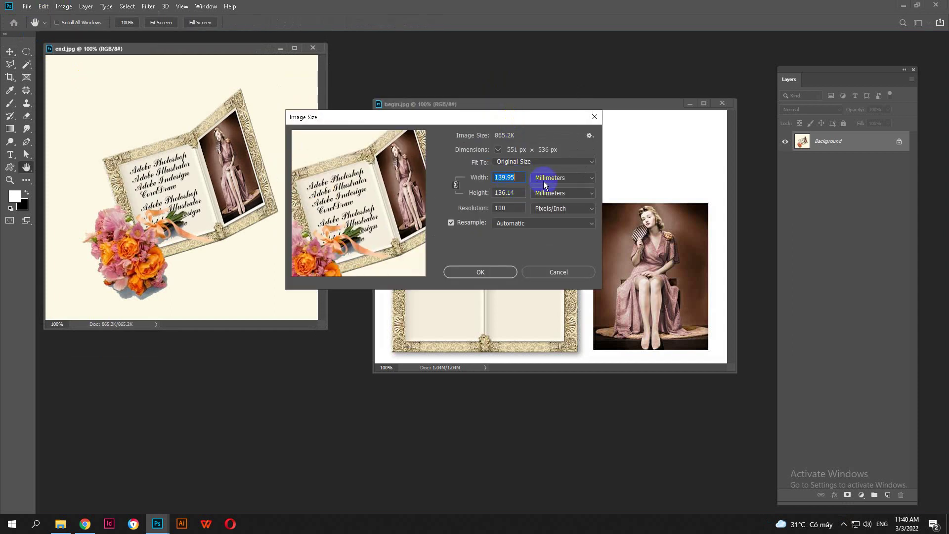
{"action": "double_click", "coordinate": [520, 193]}
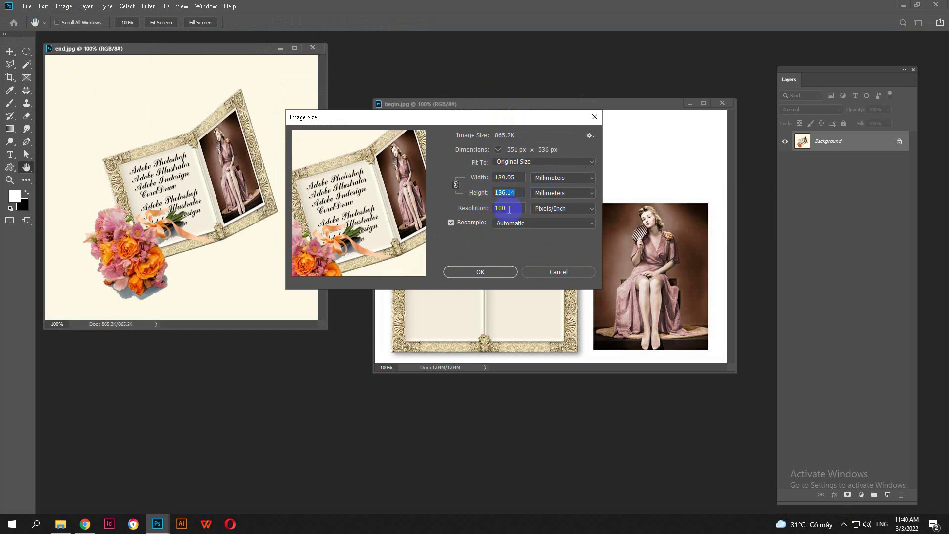
{"action": "double_click", "coordinate": [519, 177]}
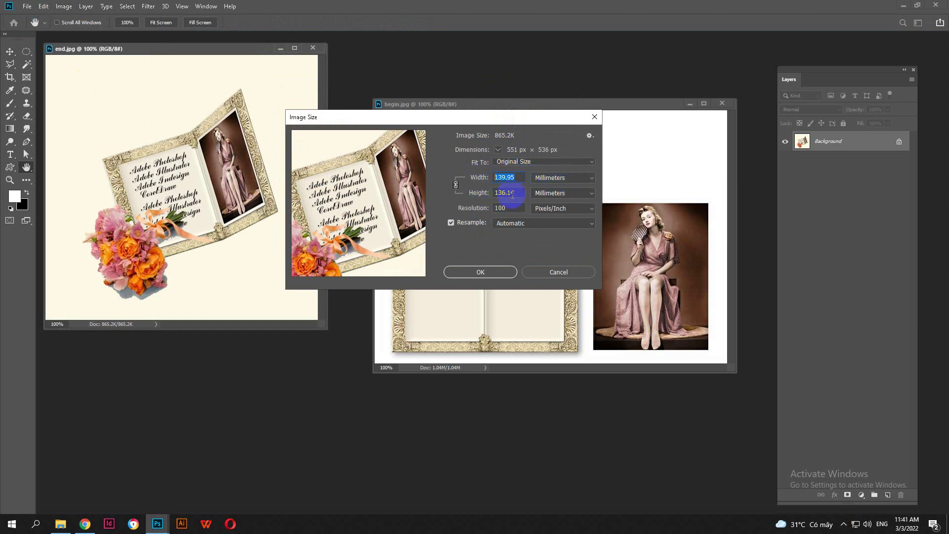
{"action": "left_click", "coordinate": [546, 178]}
{"action": "left_click", "coordinate": [547, 186]}
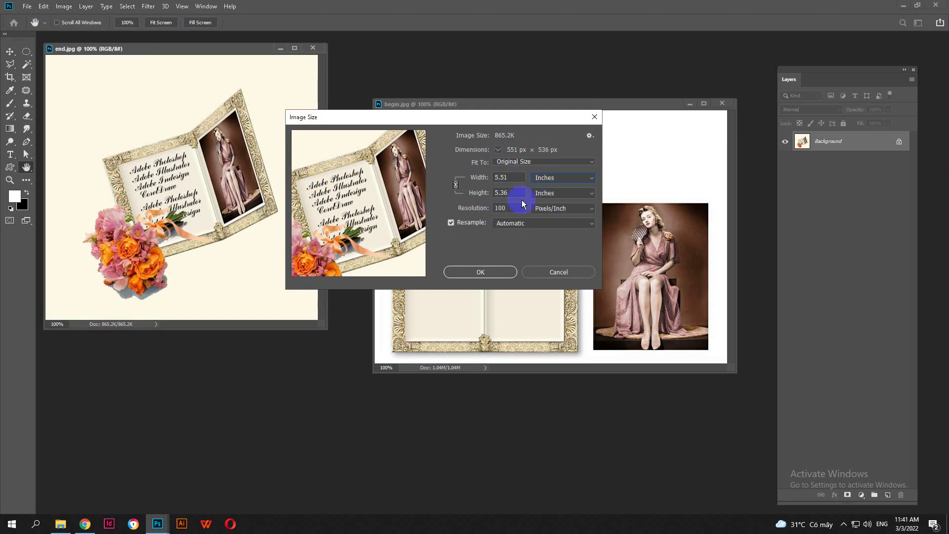
{"action": "left_click", "coordinate": [548, 177]}
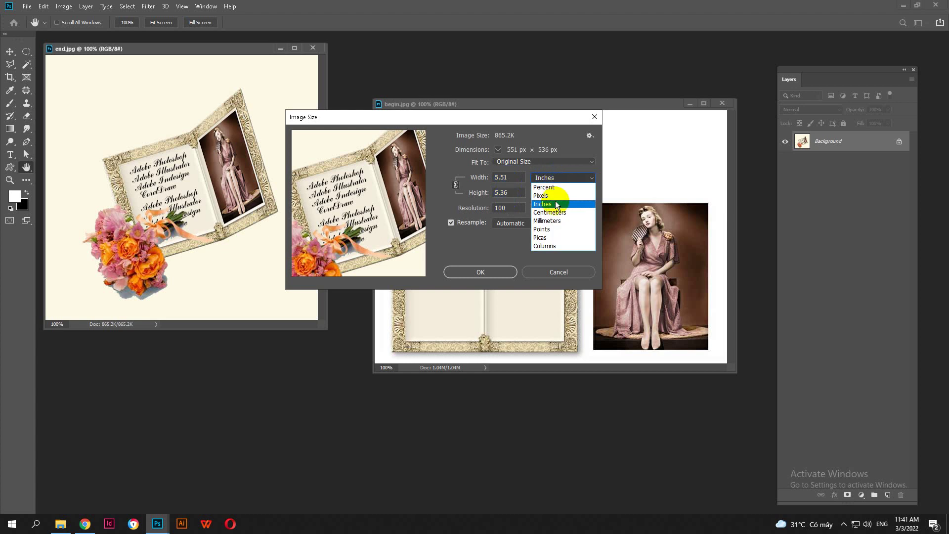
{"action": "left_click", "coordinate": [548, 210]}
{"action": "left_click", "coordinate": [510, 193]}
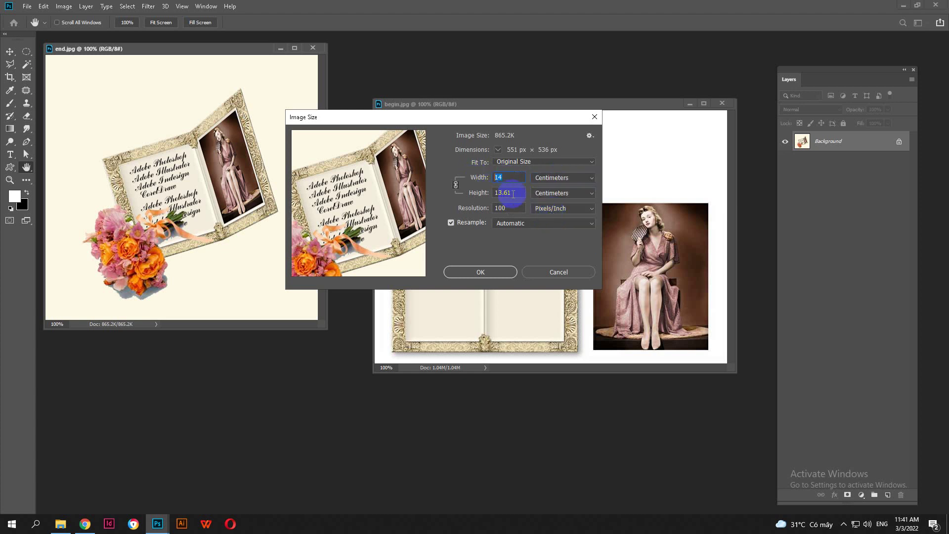
{"action": "left_click", "coordinate": [472, 194]}
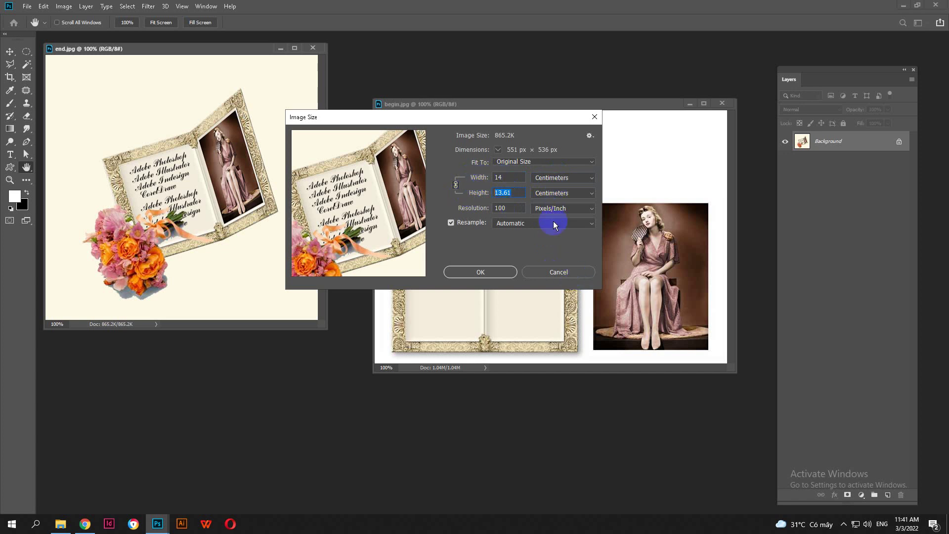
{"action": "left_click", "coordinate": [557, 271]}
{"action": "left_click", "coordinate": [211, 116]}
Start a new document measured in centimeters, with width 14 and height 14
{"action": "left_click", "coordinate": [27, 6]}
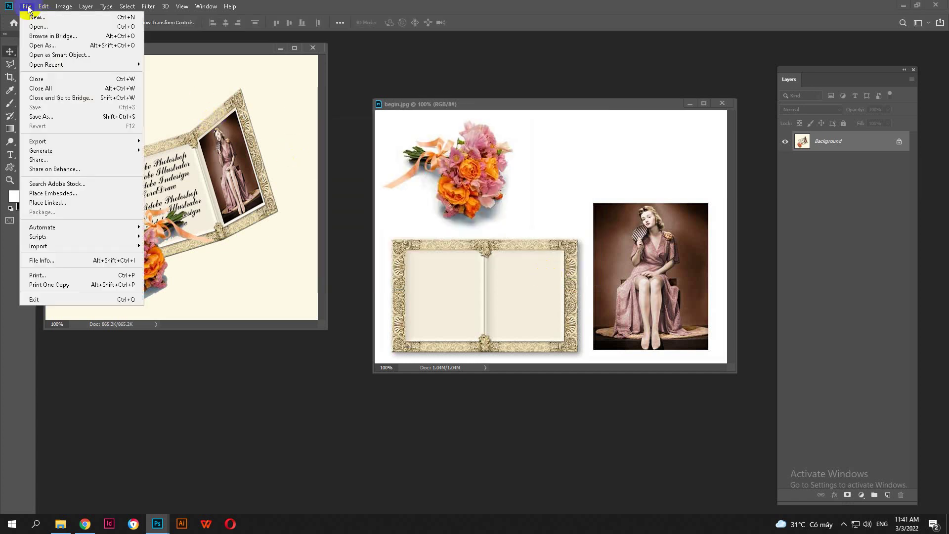
{"action": "left_click", "coordinate": [851, 526]}
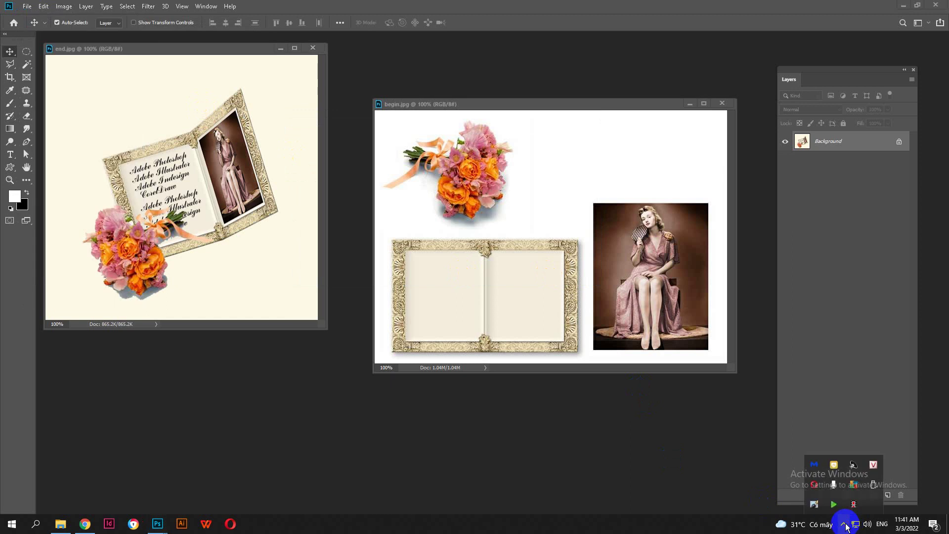
{"action": "left_click", "coordinate": [29, 6]}
{"action": "left_click", "coordinate": [34, 16]}
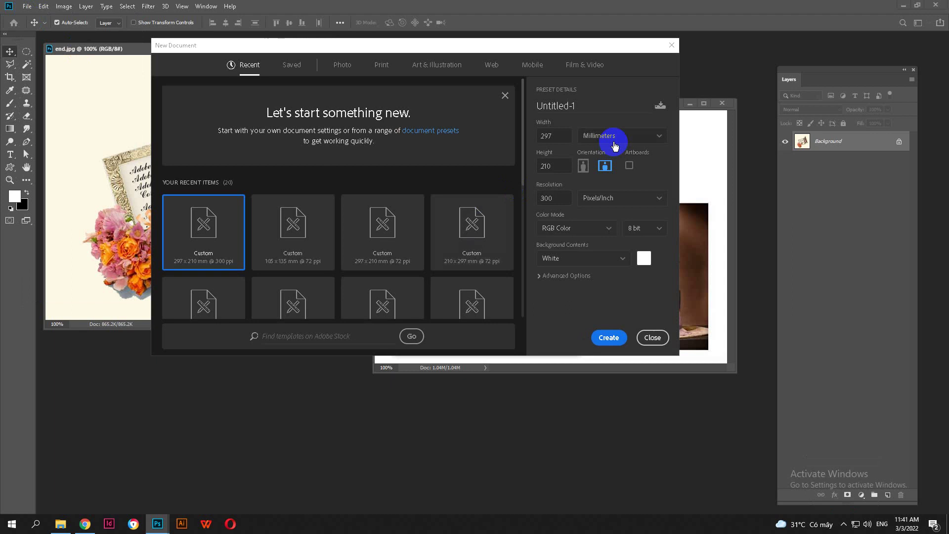
{"action": "left_click", "coordinate": [615, 145]}
{"action": "left_click", "coordinate": [601, 188]}
{"action": "left_click", "coordinate": [546, 136]}
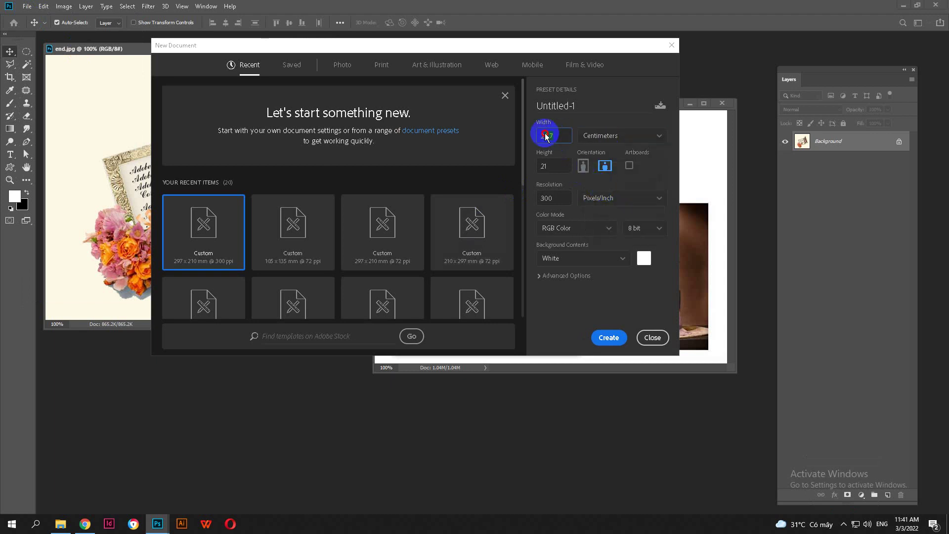
{"action": "double_click", "coordinate": [546, 136]}
{"action": "type", "text": "14"}
{"action": "double_click", "coordinate": [550, 166]}
{"action": "type", "text": "14"}
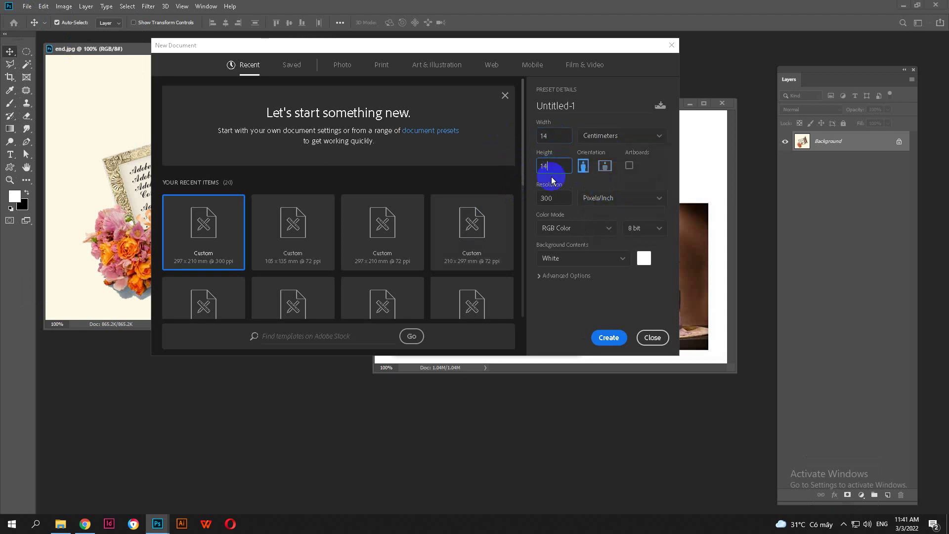
Set the new document's resolution to 100 pixels/inch and create it
{"action": "double_click", "coordinate": [551, 198]}
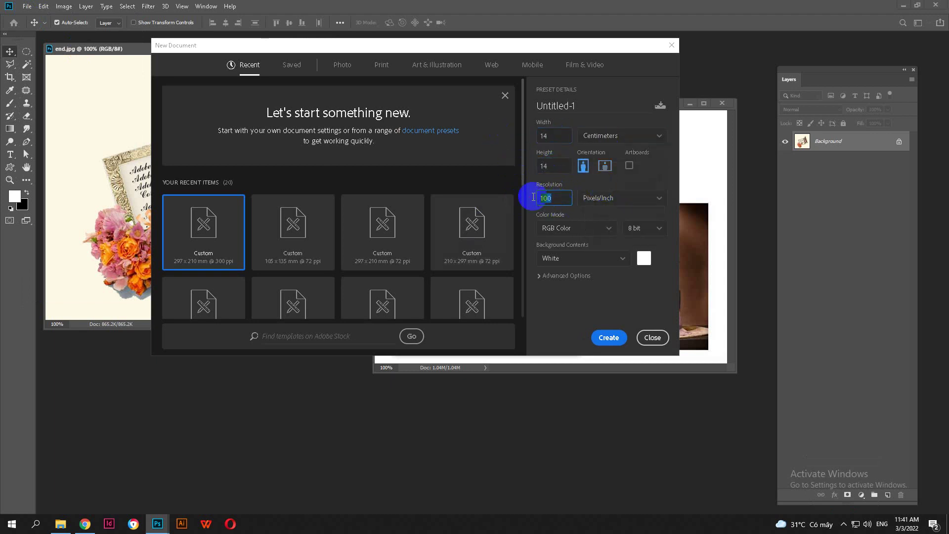
{"action": "left_click", "coordinate": [539, 198]}
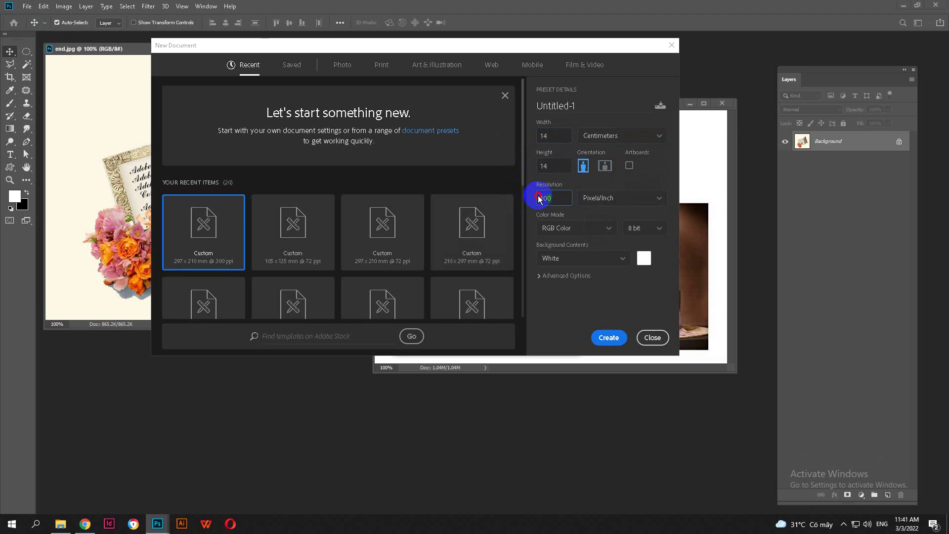
{"action": "double_click", "coordinate": [551, 165]}
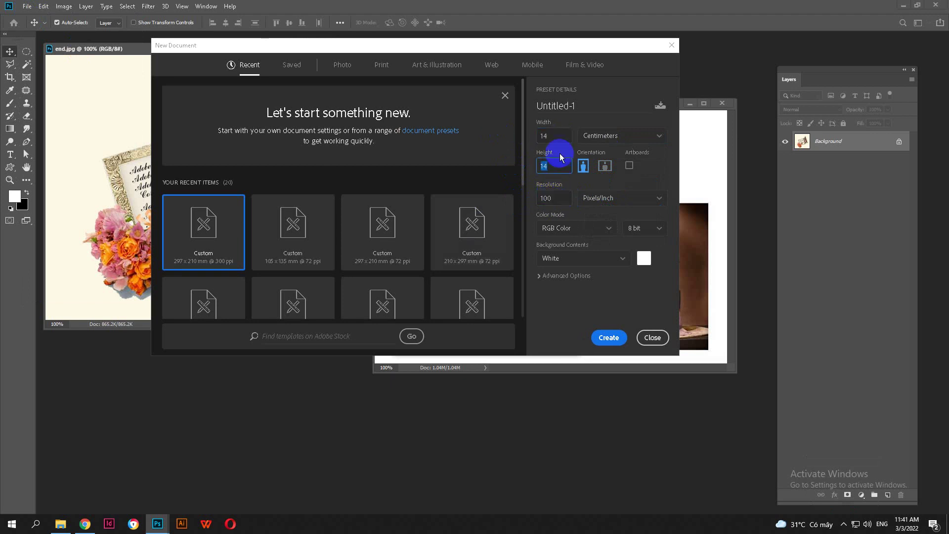
{"action": "double_click", "coordinate": [554, 198]}
{"action": "left_click", "coordinate": [608, 338]}
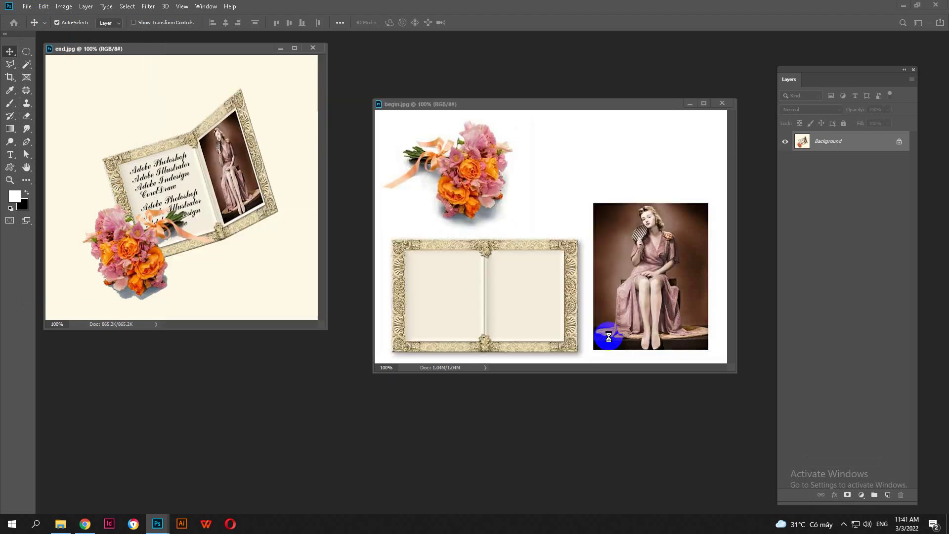
Arrange the document windows with end.jpg small beside an enlarged blank document, fitting each image to its window
{"action": "left_click_drag", "start_coordinate": [163, 60], "coordinate": [389, 57]}
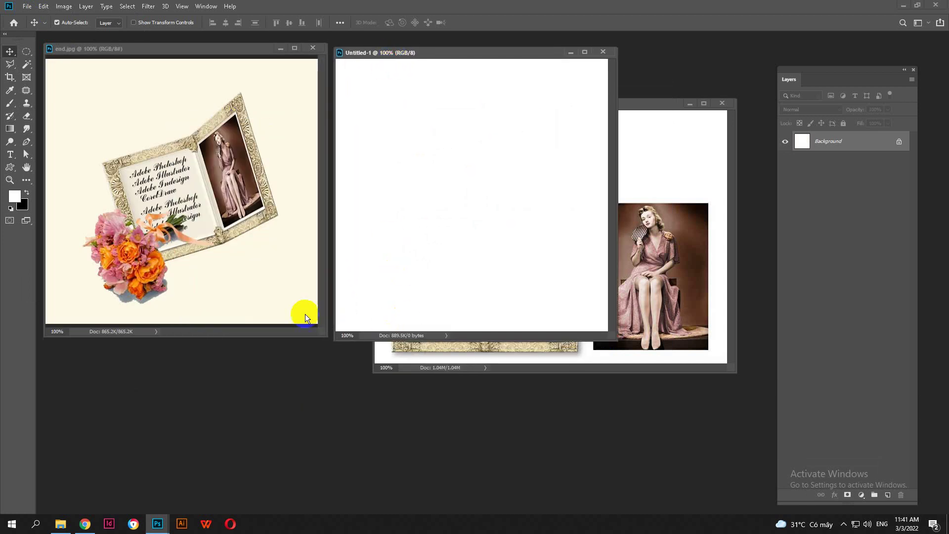
{"action": "left_click_drag", "start_coordinate": [326, 337], "coordinate": [246, 242]}
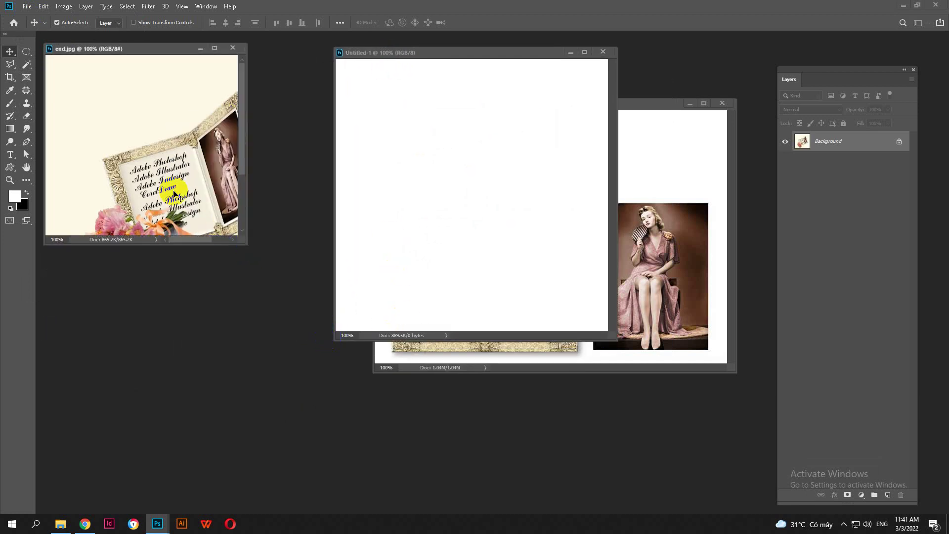
{"action": "key", "text": "ctrl+0"}
{"action": "left_click_drag", "start_coordinate": [429, 53], "coordinate": [360, 48]}
{"action": "left_click_drag", "start_coordinate": [545, 336], "coordinate": [731, 496]}
{"action": "key", "text": "ctrl+0"}
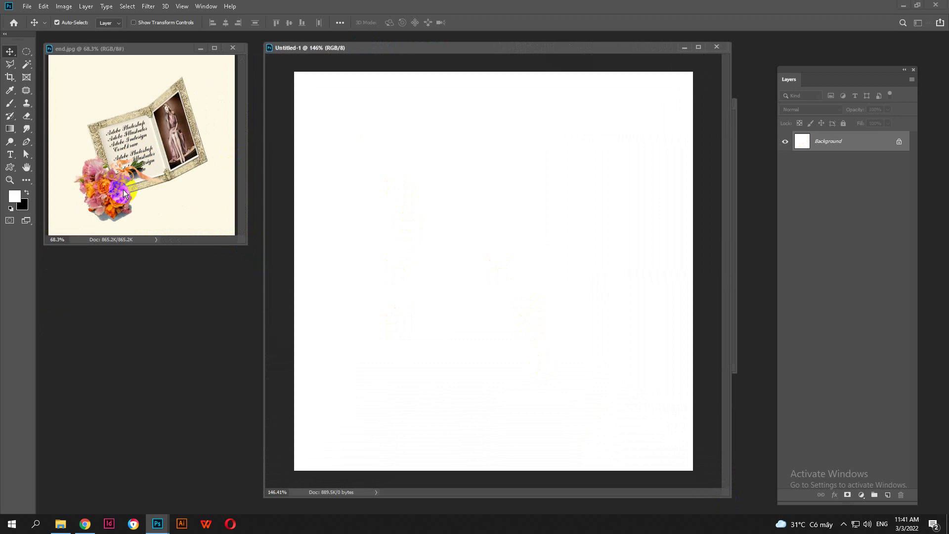
{"action": "left_click_drag", "start_coordinate": [458, 50], "coordinate": [507, 58]}
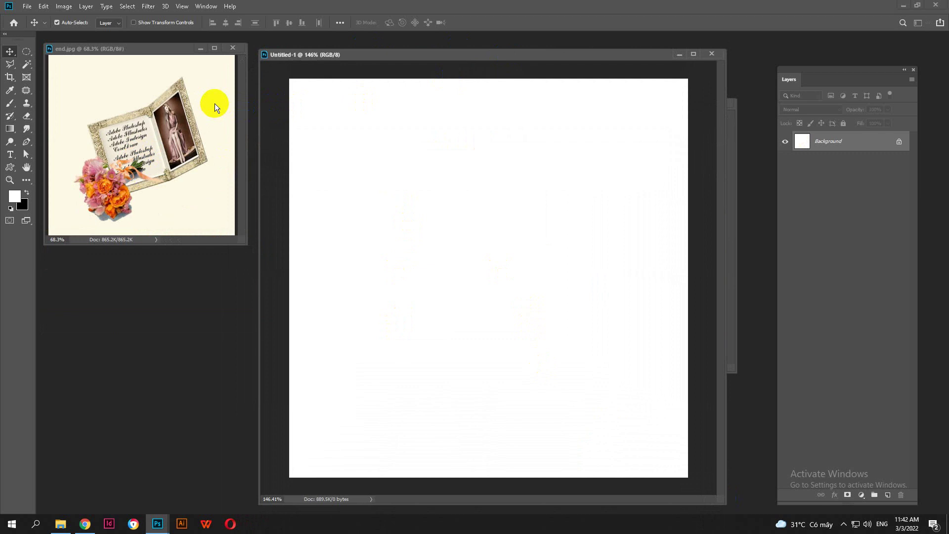
Sample the cream background color from end.jpg and fill the blank document's background with it
{"action": "left_click", "coordinate": [9, 90]}
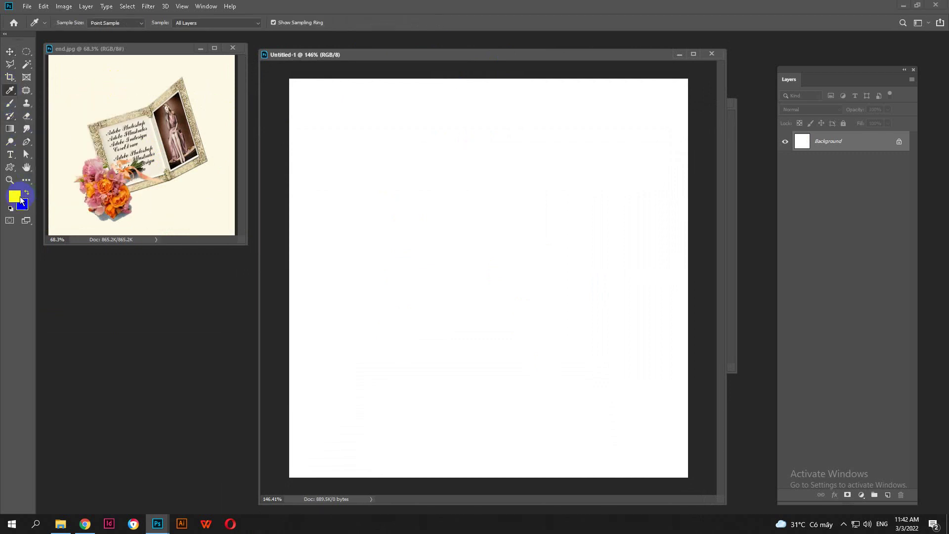
{"action": "key", "text": "d"}
{"action": "key", "text": "x"}
{"action": "left_click_drag", "start_coordinate": [339, 51], "coordinate": [341, 57]}
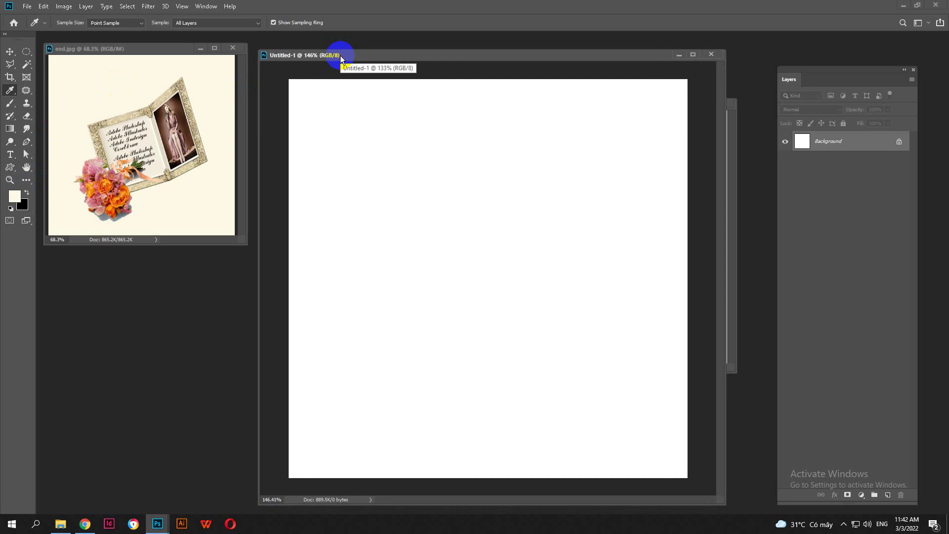
{"action": "key", "text": "alt+BackSpace"}
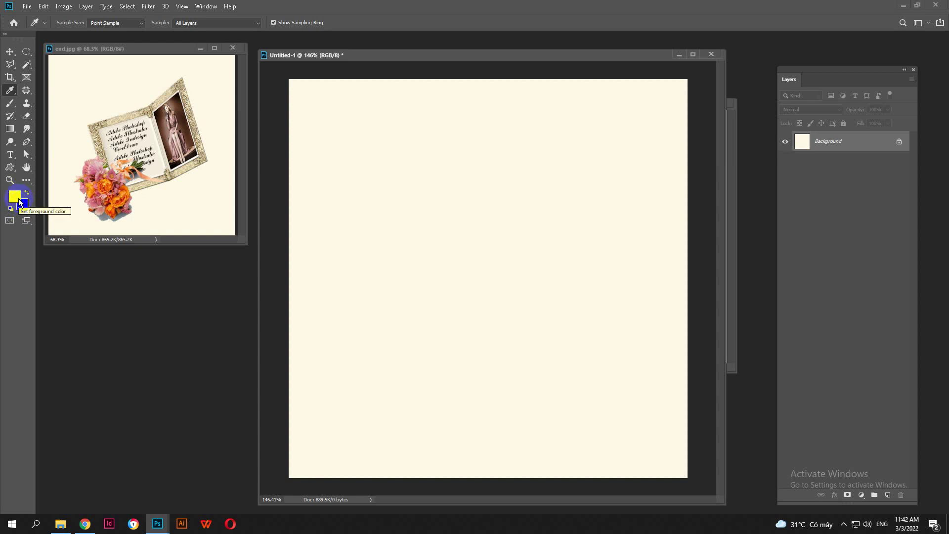
{"action": "left_click", "coordinate": [19, 202]}
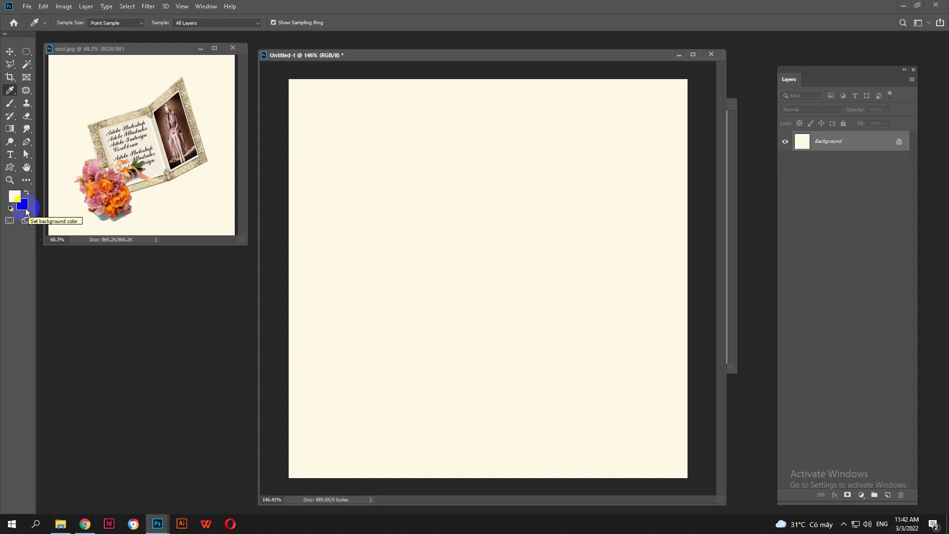
{"action": "left_click", "coordinate": [10, 51]}
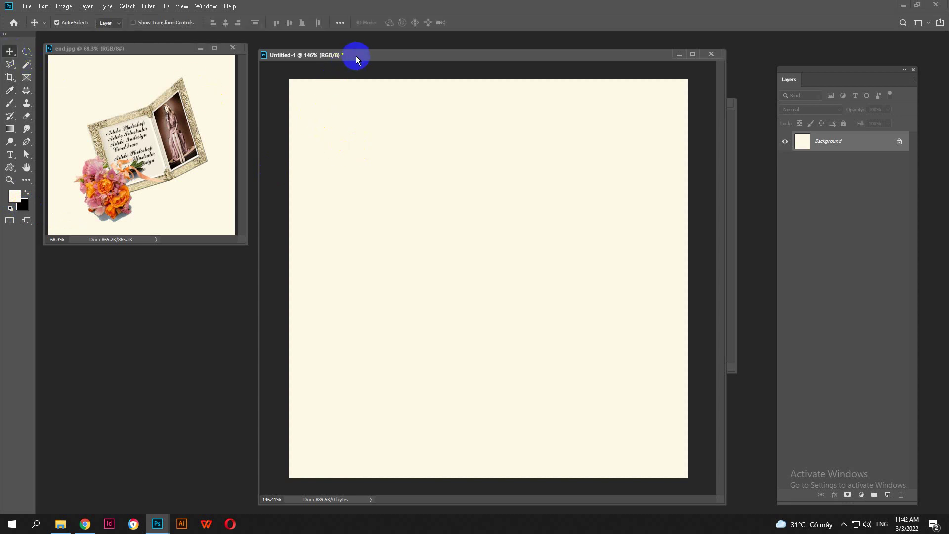
{"action": "left_click_drag", "start_coordinate": [357, 57], "coordinate": [354, 51]}
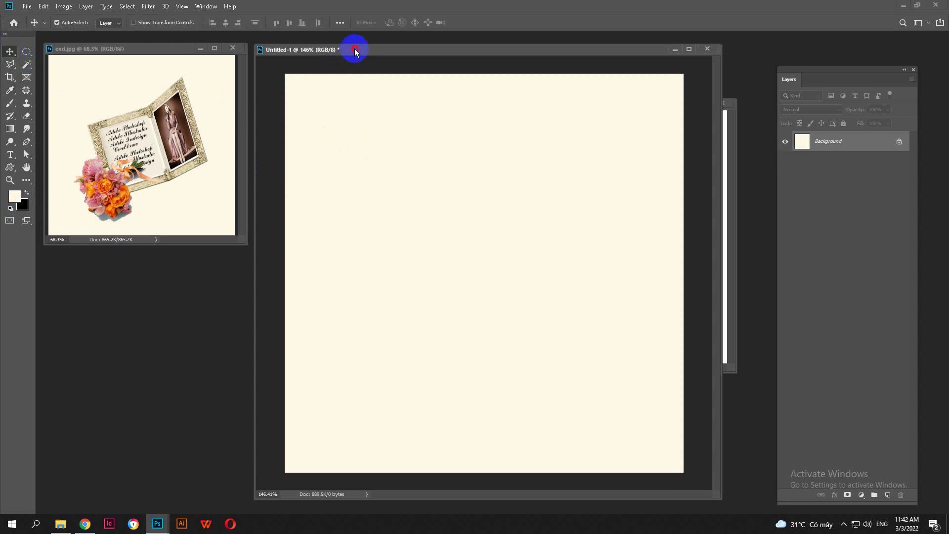
Select the ornate double frame in begin.jpg with a rectangular marquee and copy it onto the center of the cream document
{"action": "left_click", "coordinate": [734, 295]}
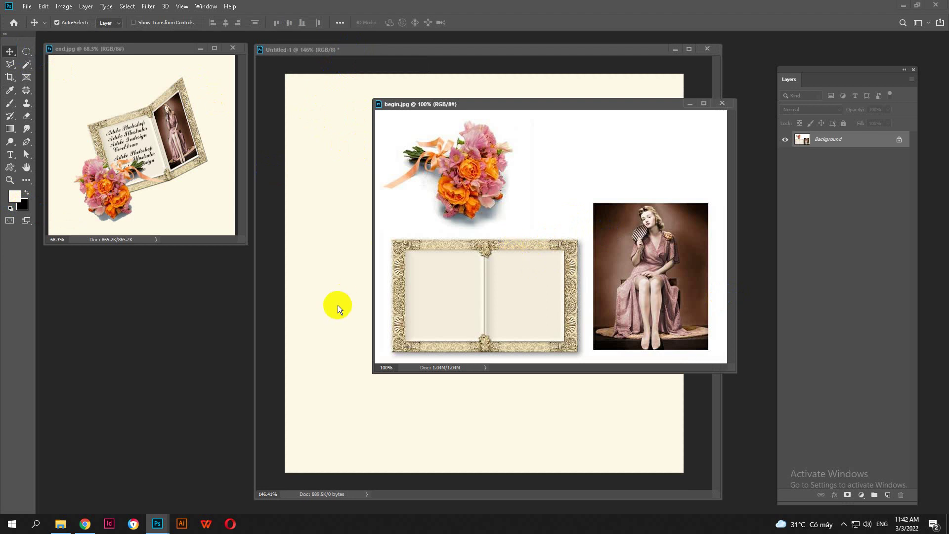
{"action": "scroll", "coordinate": [493, 343], "scroll_direction": "up", "scroll_amount": 5}
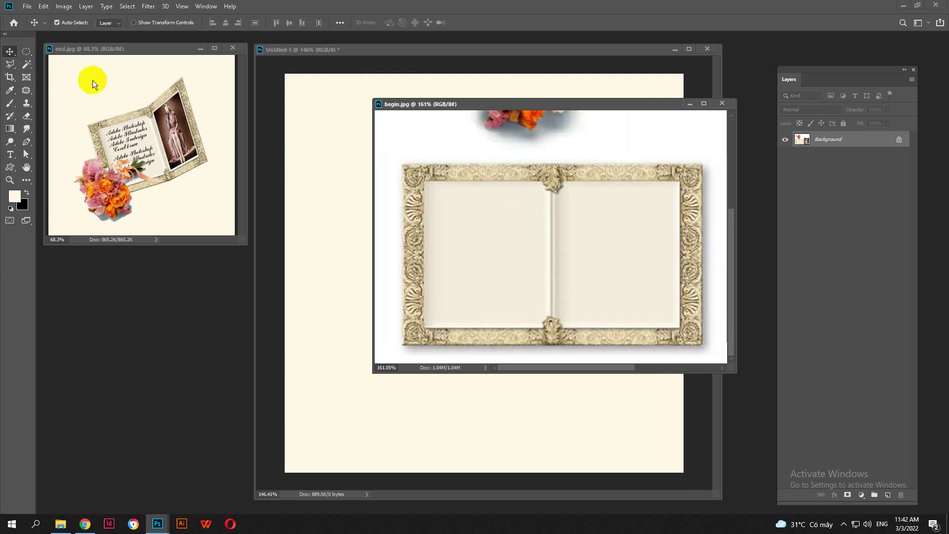
{"action": "left_click_drag", "start_coordinate": [23, 51], "coordinate": [54, 52]}
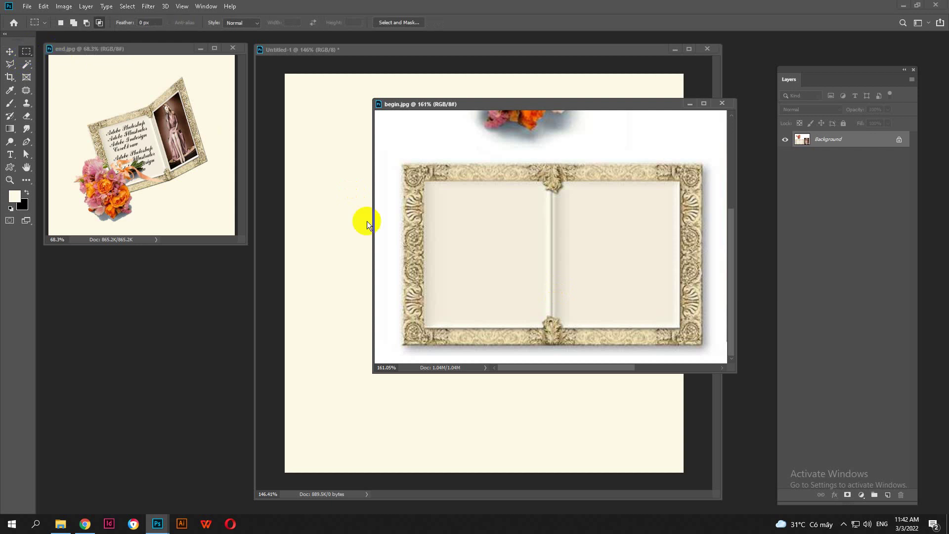
{"action": "left_click", "coordinate": [61, 22]}
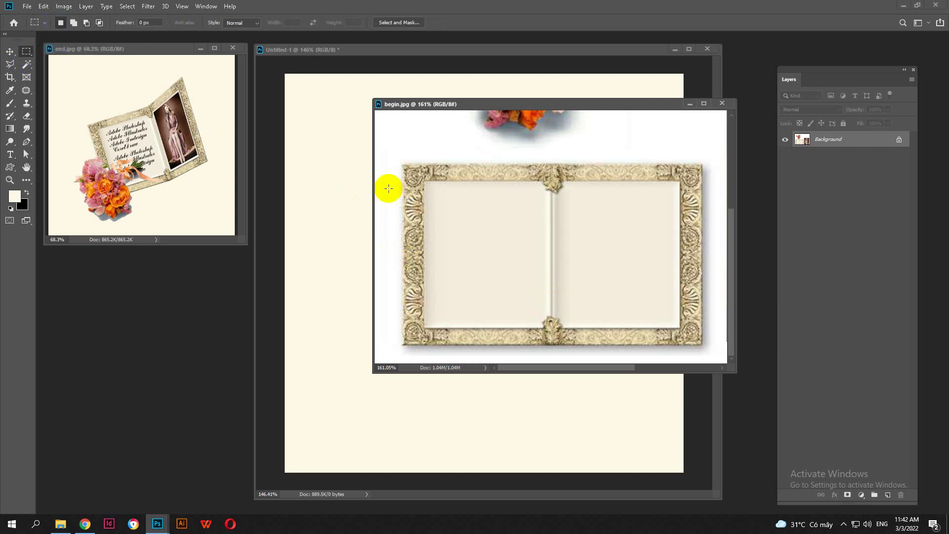
{"action": "left_click_drag", "start_coordinate": [403, 163], "coordinate": [702, 343]}
{"action": "left_click_drag", "start_coordinate": [590, 327], "coordinate": [378, 229]}
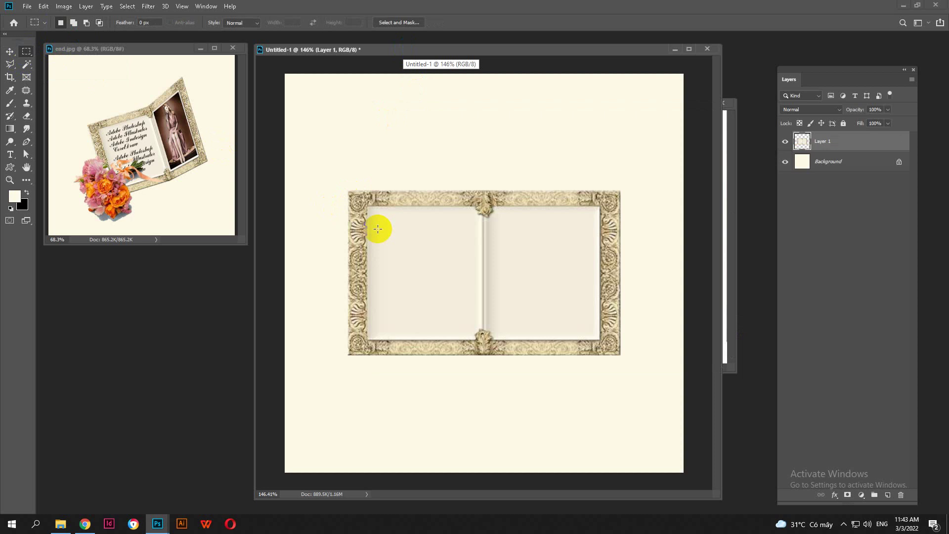
{"action": "left_click", "coordinate": [9, 52]}
{"action": "scroll", "coordinate": [440, 291], "scroll_direction": "down", "scroll_amount": 3}
{"action": "scroll", "coordinate": [435, 290], "scroll_direction": "up", "scroll_amount": 2}
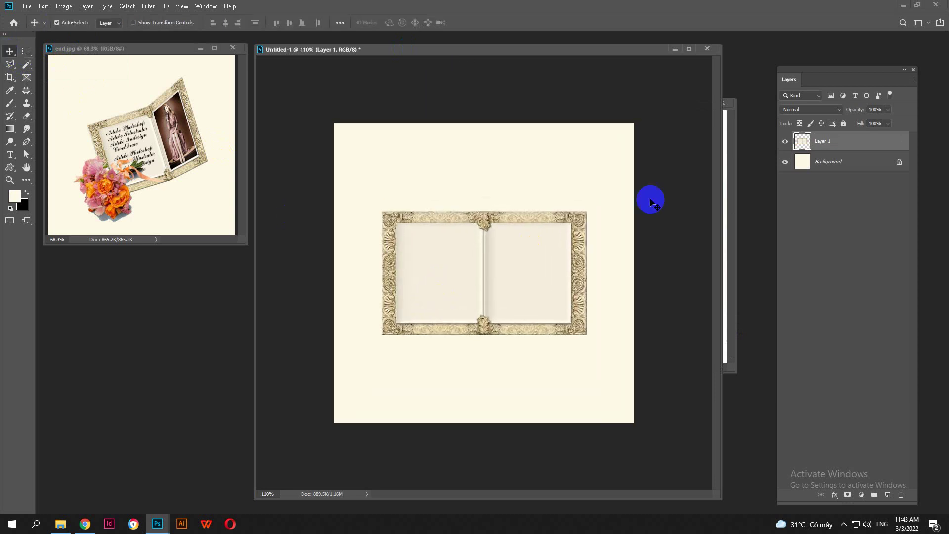
Select the portrait of the seated woman in begin.jpg with a rectangular marquee and copy it into the cream document
{"action": "left_click", "coordinate": [737, 181]}
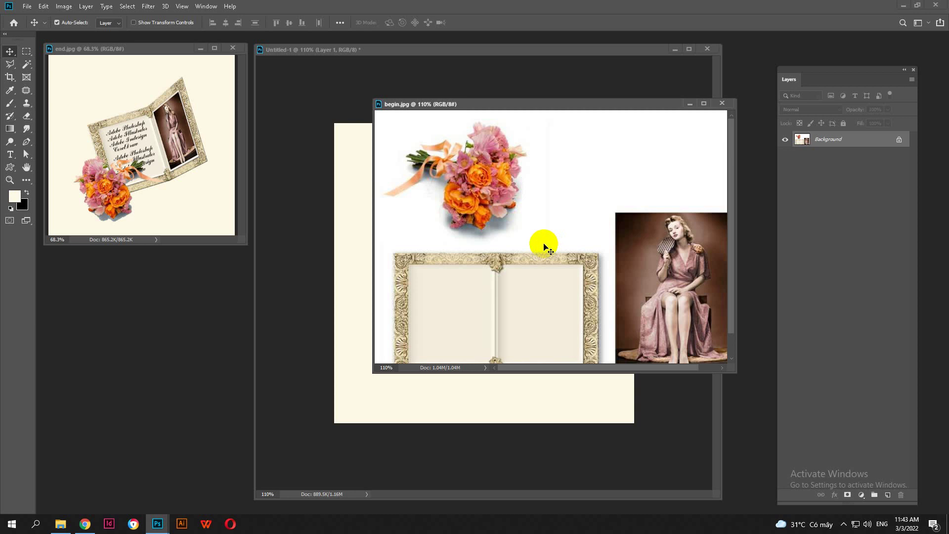
{"action": "scroll", "coordinate": [544, 244], "scroll_direction": "down", "scroll_amount": 1}
{"action": "scroll", "coordinate": [539, 257], "scroll_direction": "up", "scroll_amount": 4}
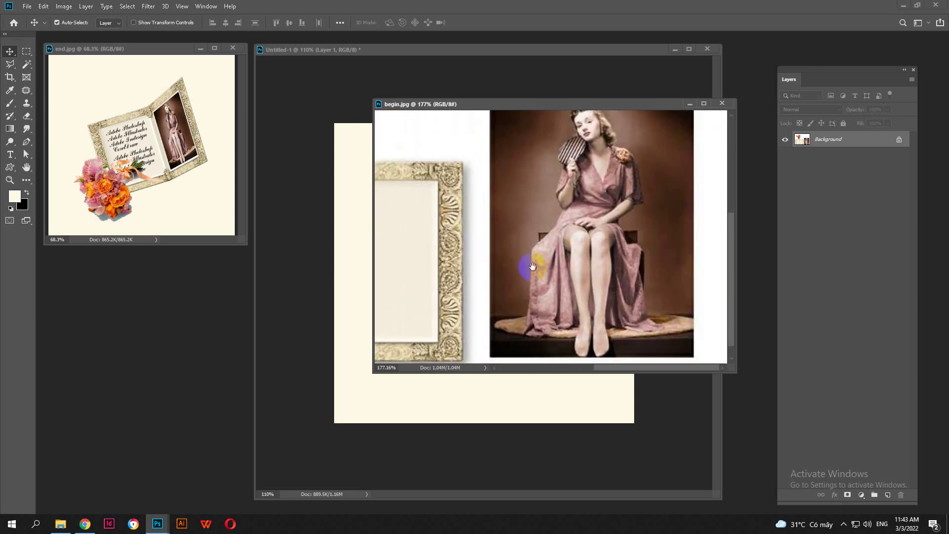
{"action": "scroll", "coordinate": [539, 268], "scroll_direction": "down", "scroll_amount": 1}
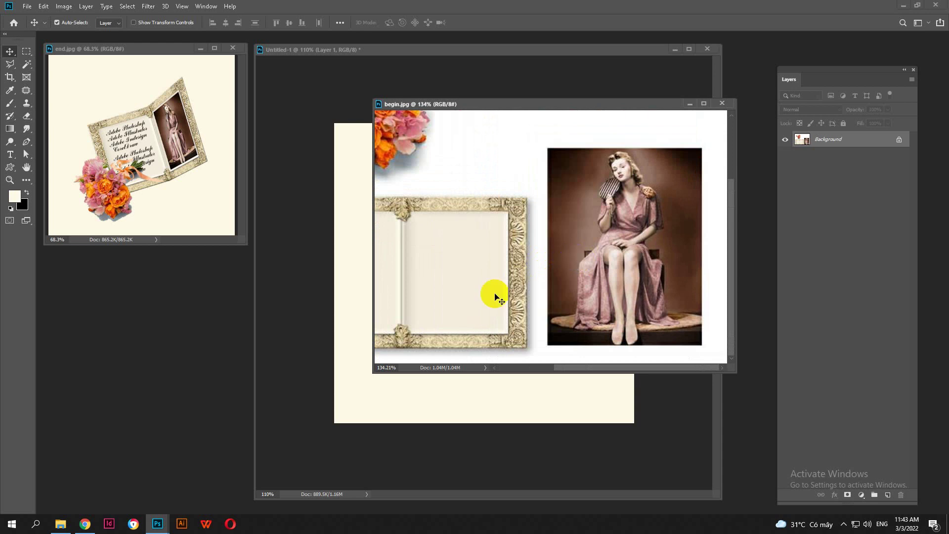
{"action": "left_click", "coordinate": [26, 52]}
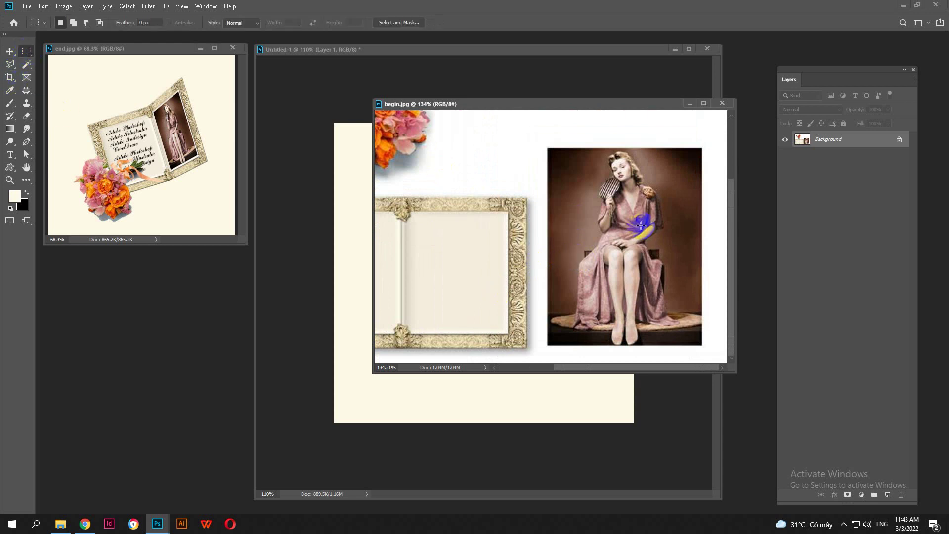
{"action": "left_click_drag", "start_coordinate": [570, 178], "coordinate": [701, 344]}
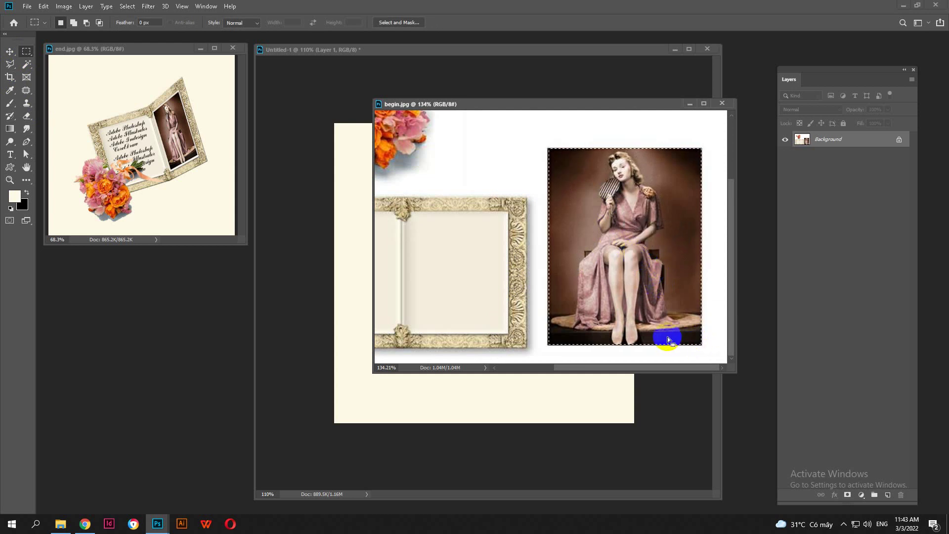
{"action": "left_click", "coordinate": [352, 53]}
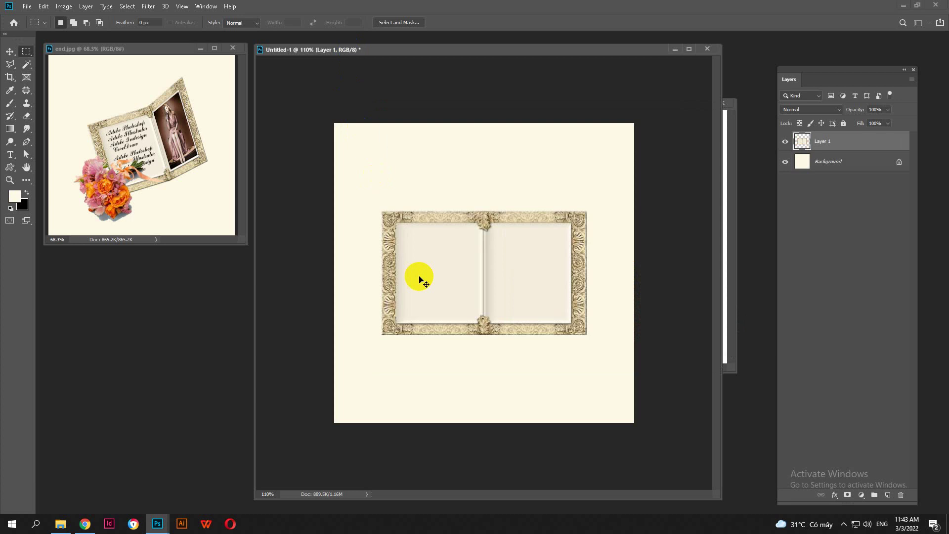
{"action": "key", "text": "ctrl+v"}
Move the portrait so its top-right corner aligns with the top-right corner of the frame's right-hand opening
{"action": "left_click", "coordinate": [9, 51]}
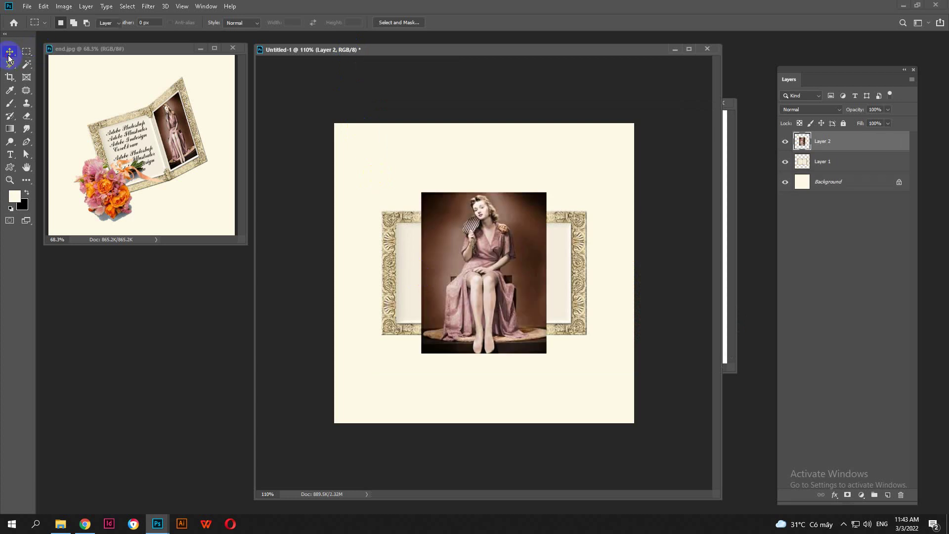
{"action": "scroll", "coordinate": [528, 267], "scroll_direction": "up", "scroll_amount": 4}
{"action": "left_click_drag", "start_coordinate": [517, 209], "coordinate": [539, 280]}
{"action": "scroll", "coordinate": [539, 280], "scroll_direction": "up", "scroll_amount": 3}
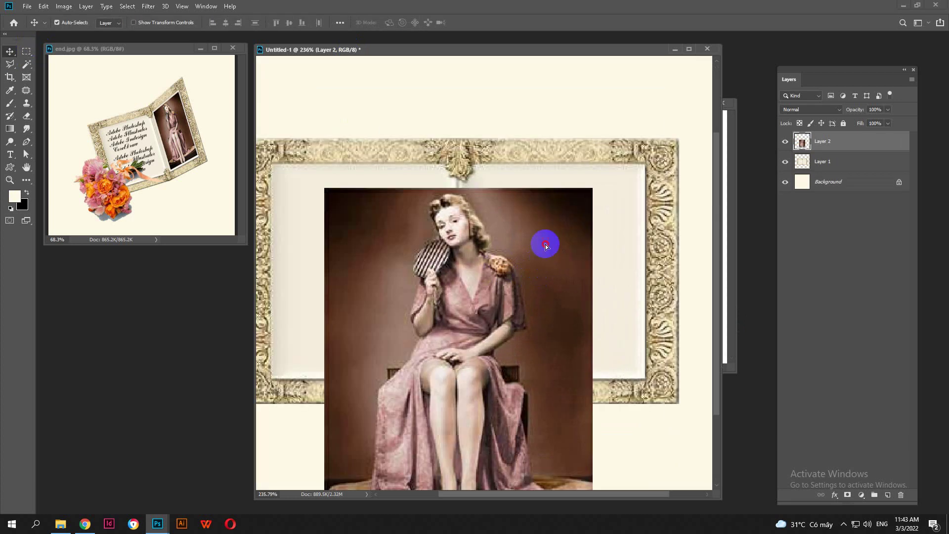
{"action": "left_click_drag", "start_coordinate": [546, 244], "coordinate": [596, 225]}
{"action": "scroll", "coordinate": [596, 226], "scroll_direction": "down", "scroll_amount": 3}
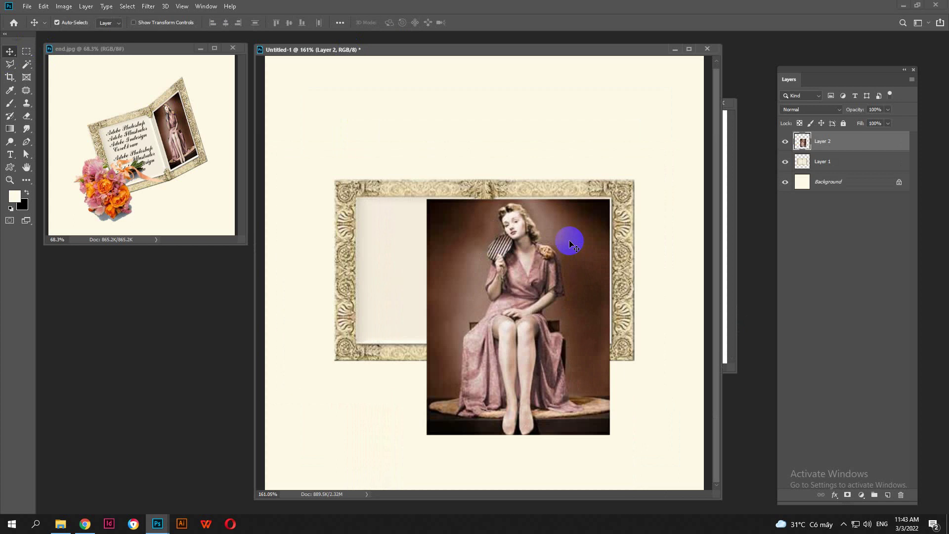
Scale the portrait down proportionally from its lower-left corner until it fits inside the frame's right-hand opening
{"action": "key", "text": "ctrl+t"}
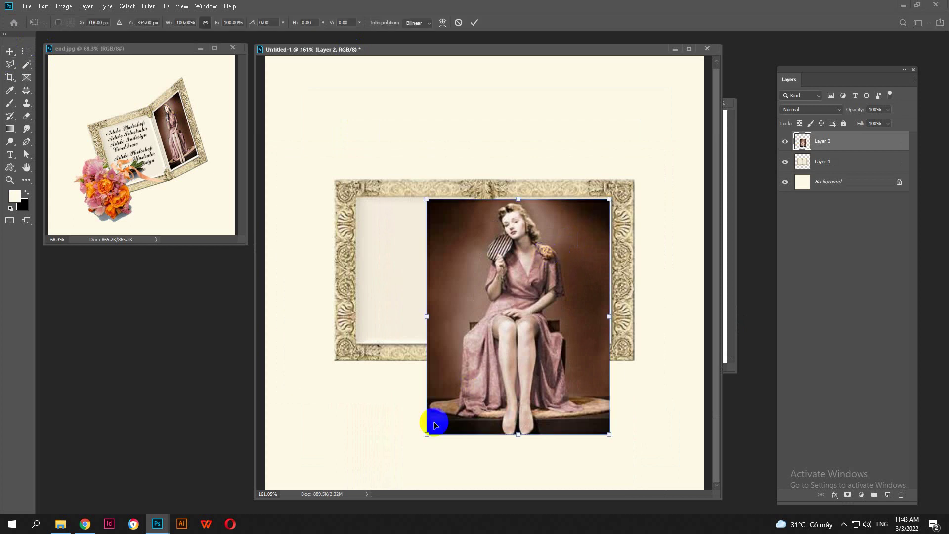
{"action": "left_click_drag", "start_coordinate": [426, 435], "coordinate": [488, 333]}
{"action": "key", "text": "Return"}
{"action": "scroll", "coordinate": [600, 228], "scroll_direction": "up", "scroll_amount": 3}
{"action": "scroll", "coordinate": [524, 188], "scroll_direction": "up", "scroll_amount": 2}
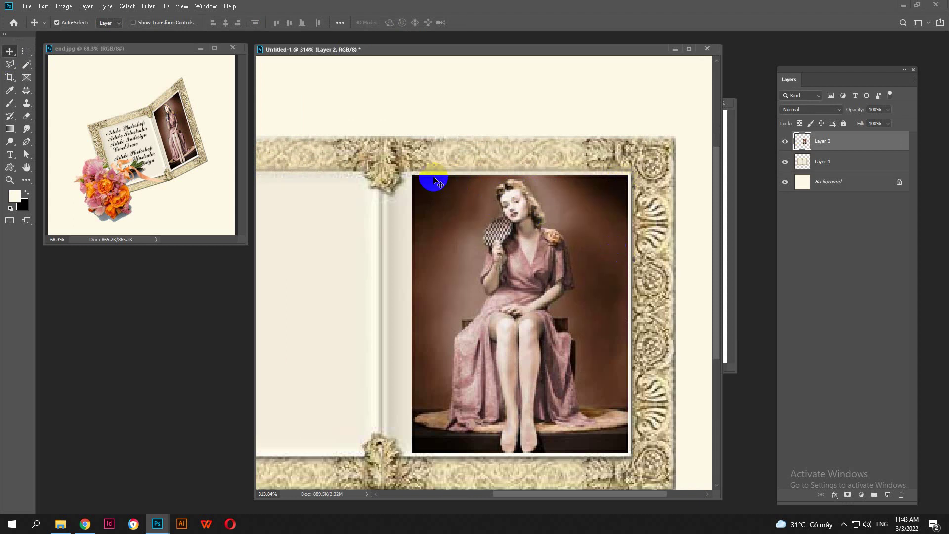
{"action": "scroll", "coordinate": [445, 208], "scroll_direction": "down", "scroll_amount": 3}
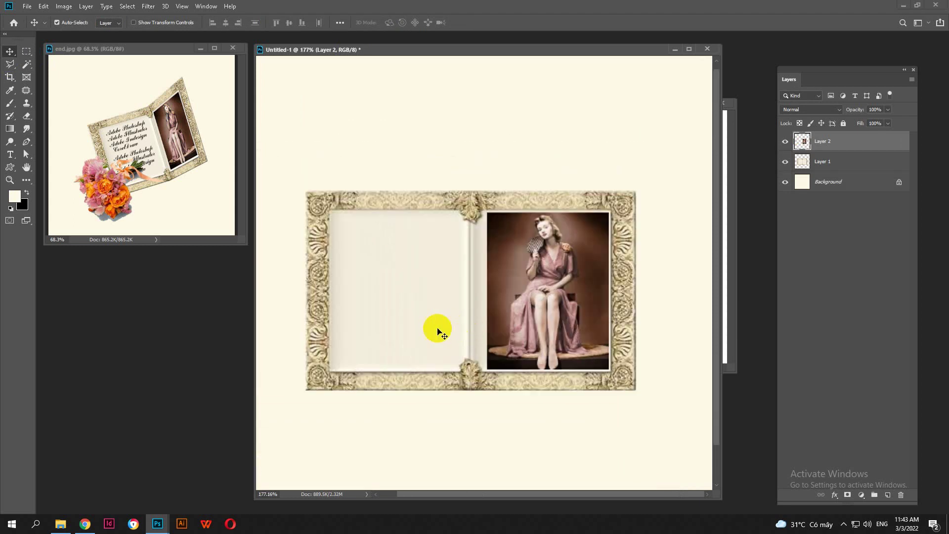
{"action": "scroll", "coordinate": [438, 332], "scroll_direction": "up", "scroll_amount": 1}
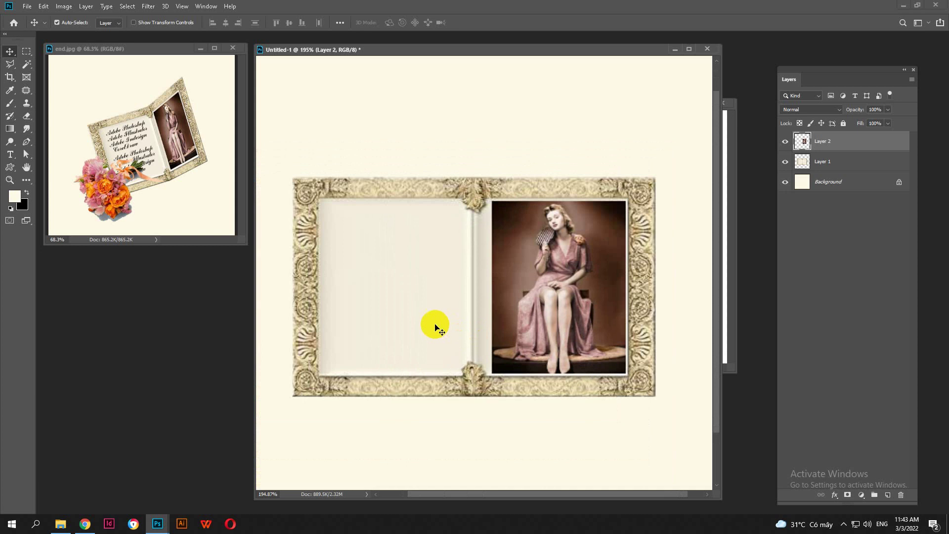
{"action": "scroll", "coordinate": [435, 327], "scroll_direction": "down", "scroll_amount": 2}
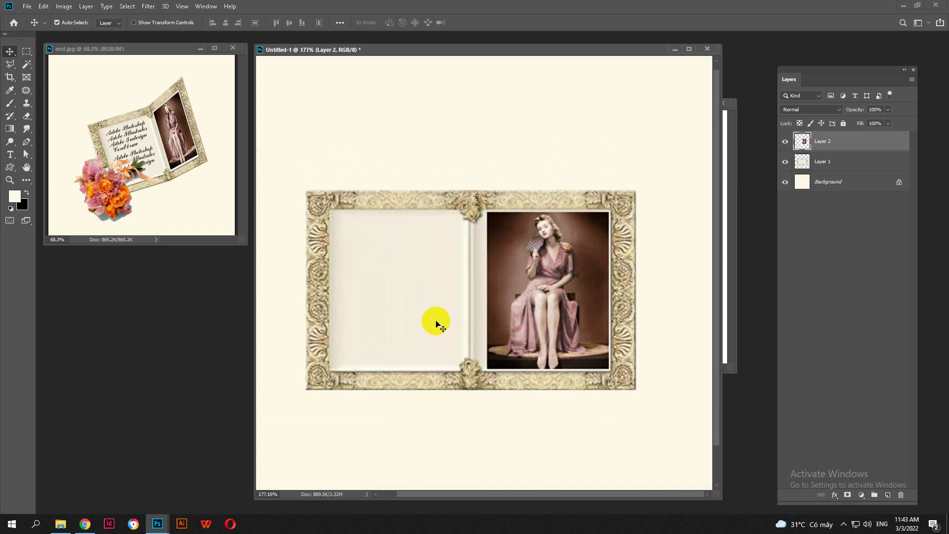
Examine the script text on the frame's left page in end.jpg up close
{"action": "left_click", "coordinate": [115, 148]}
{"action": "scroll", "coordinate": [121, 129], "scroll_direction": "up", "scroll_amount": 5}
{"action": "scroll", "coordinate": [121, 136], "scroll_direction": "up", "scroll_amount": 1}
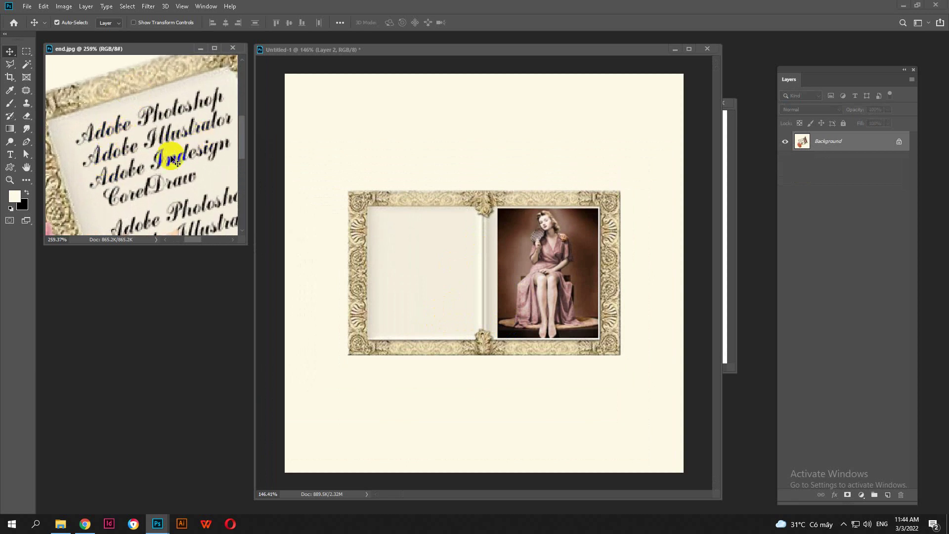
{"action": "scroll", "coordinate": [171, 150], "scroll_direction": "down", "scroll_amount": 2}
{"action": "scroll", "coordinate": [168, 151], "scroll_direction": "up", "scroll_amount": 1}
{"action": "scroll", "coordinate": [149, 165], "scroll_direction": "down", "scroll_amount": 1}
{"action": "scroll", "coordinate": [141, 170], "scroll_direction": "down", "scroll_amount": 4}
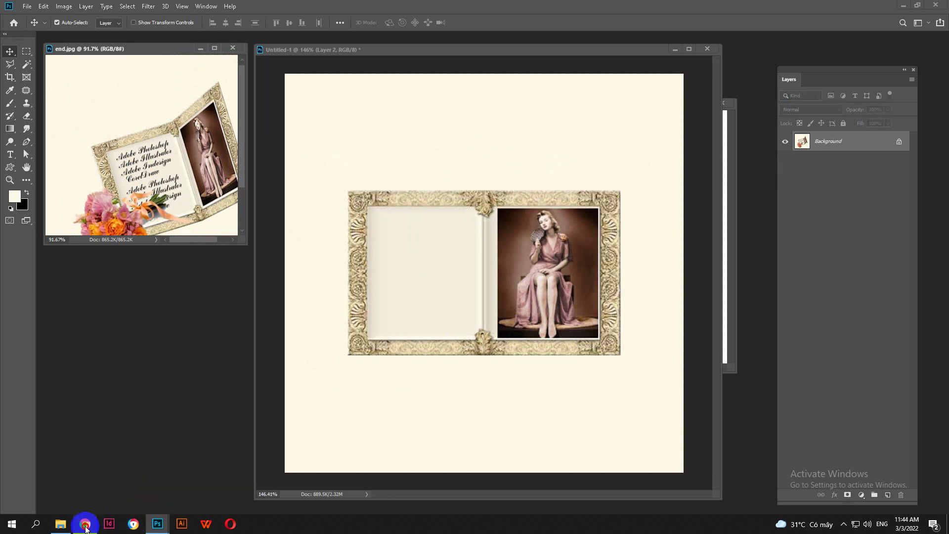
Switch to Chrome and search the web in a new tab for "nhung cau hay tinh yeu ve tieng anh"
{"action": "left_click", "coordinate": [85, 526]}
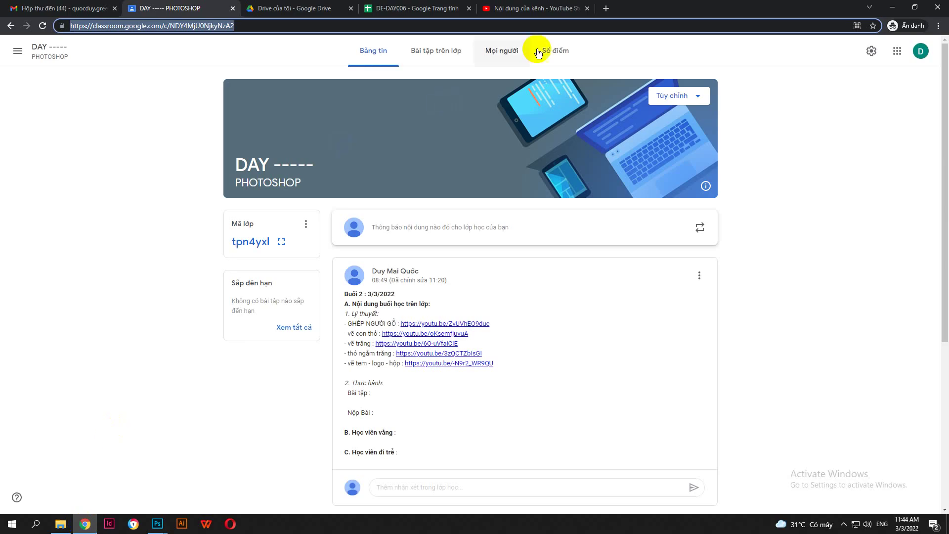
{"action": "left_click", "coordinate": [606, 9]}
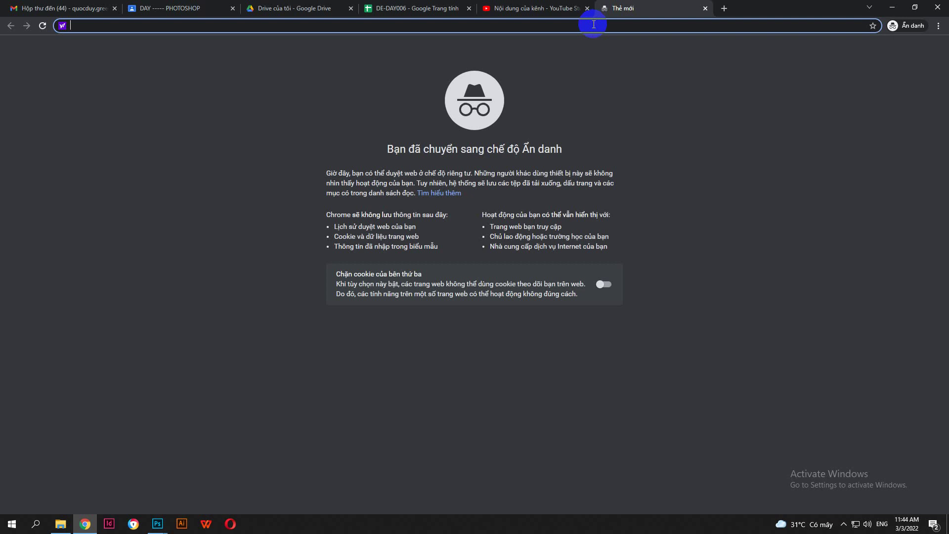
{"action": "type", "text": "nhung"}
{"action": "type", "text": "cau "}
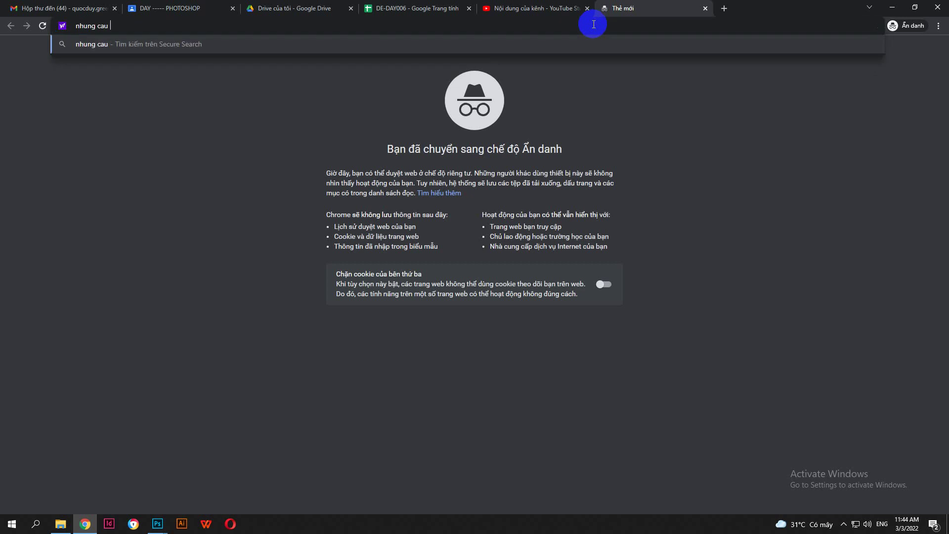
{"action": "type", "text": "hay tinh yeu ve tie"}
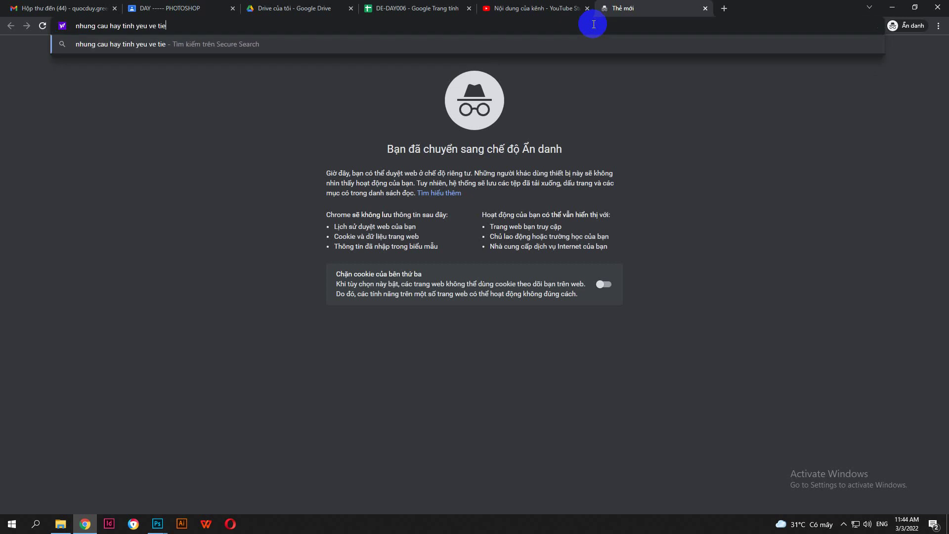
{"action": "type", "text": "ng anh"}
{"action": "key", "text": "Return"}
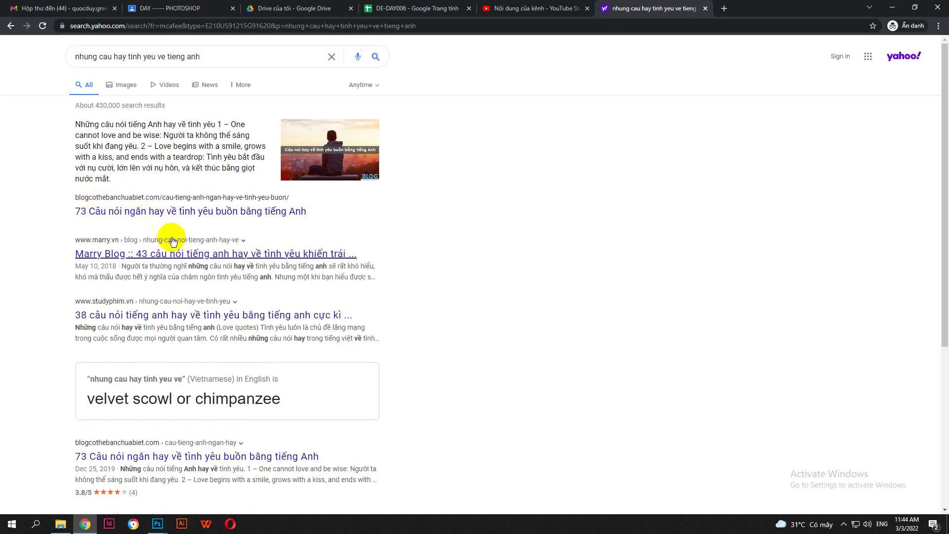
Open the studyphim.vn article with 38 English love quotes in its own tab and look through the list for a suitable quote
{"action": "scroll", "coordinate": [172, 241], "scroll_direction": "down", "scroll_amount": 2}
{"action": "middle_click", "coordinate": [186, 215]}
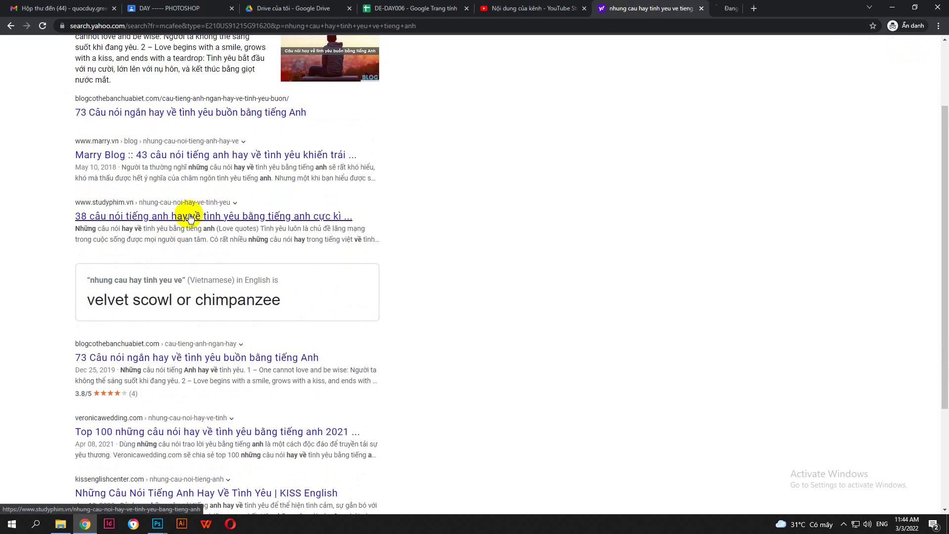
{"action": "left_click", "coordinate": [708, 9]}
{"action": "scroll", "coordinate": [375, 271], "scroll_direction": "down", "scroll_amount": 4}
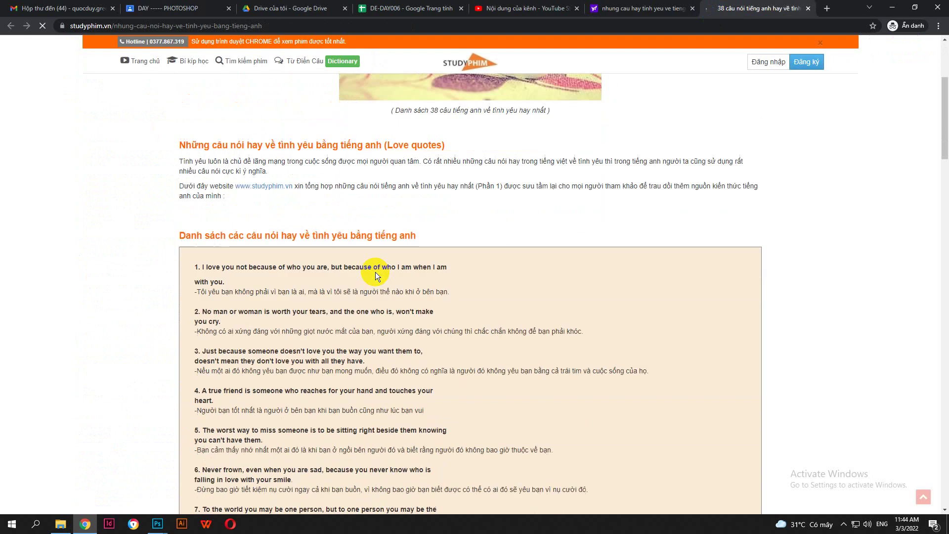
{"action": "scroll", "coordinate": [256, 310], "scroll_direction": "down", "scroll_amount": 2}
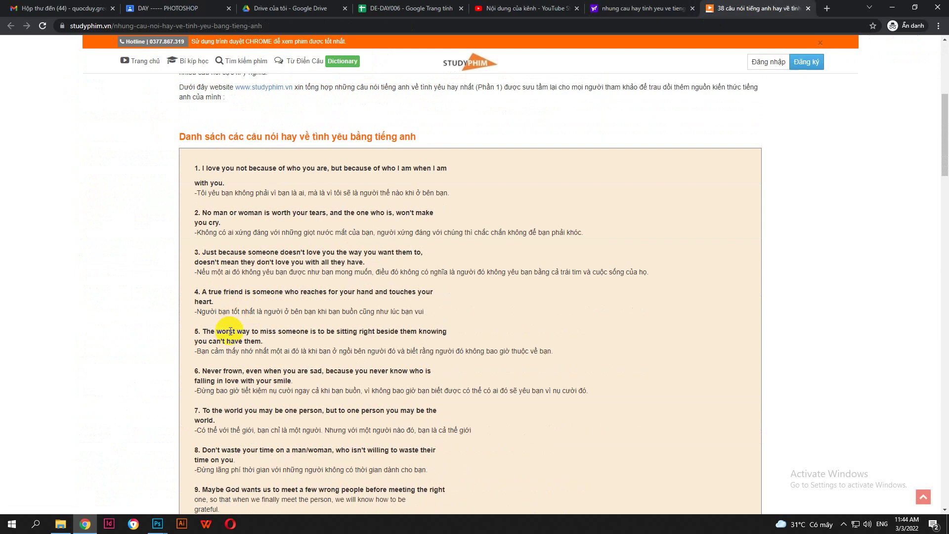
{"action": "scroll", "coordinate": [230, 331], "scroll_direction": "down", "scroll_amount": 2}
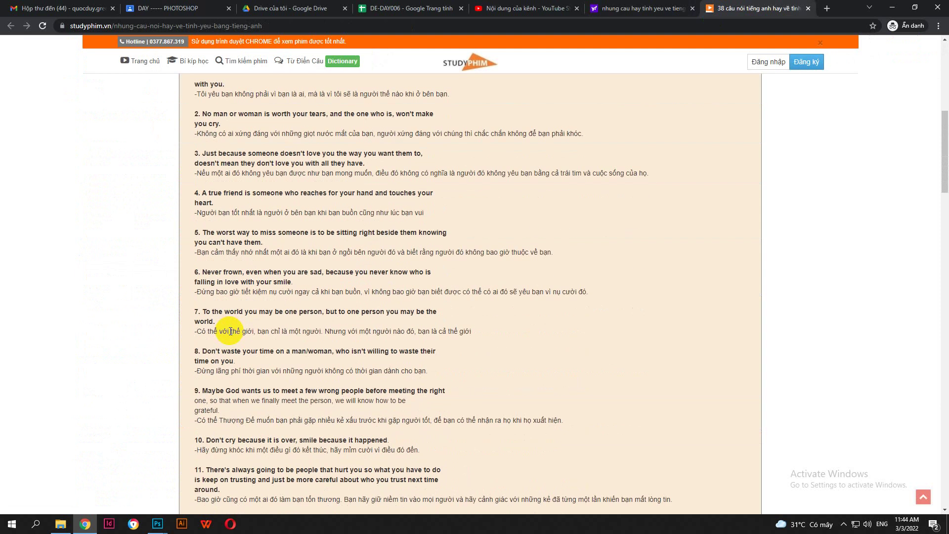
{"action": "scroll", "coordinate": [231, 331], "scroll_direction": "down", "scroll_amount": 3}
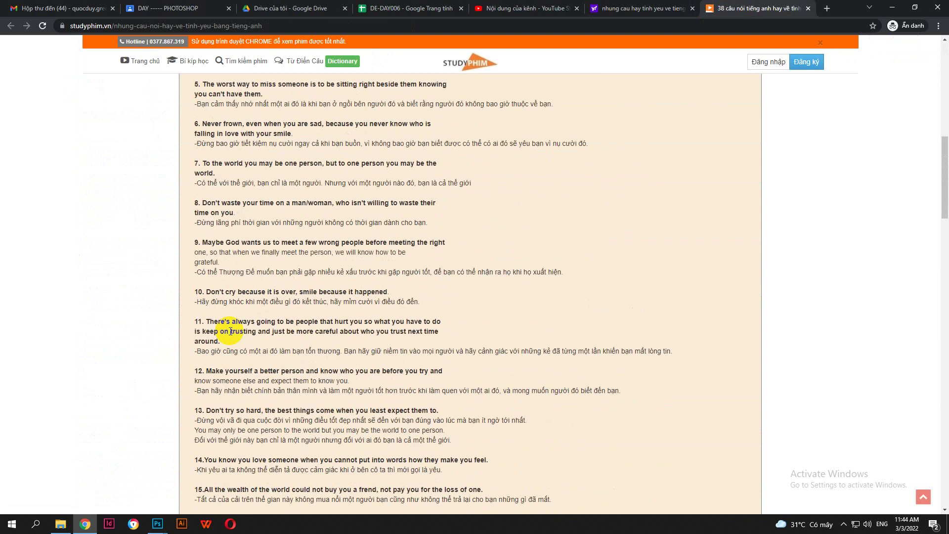
{"action": "scroll", "coordinate": [231, 331], "scroll_direction": "down", "scroll_amount": 4}
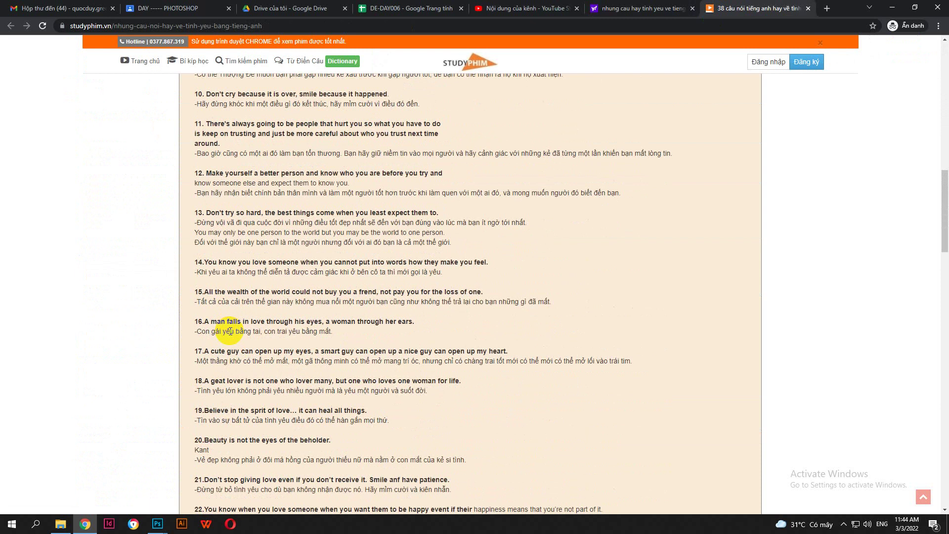
{"action": "scroll", "coordinate": [231, 331], "scroll_direction": "down", "scroll_amount": 3}
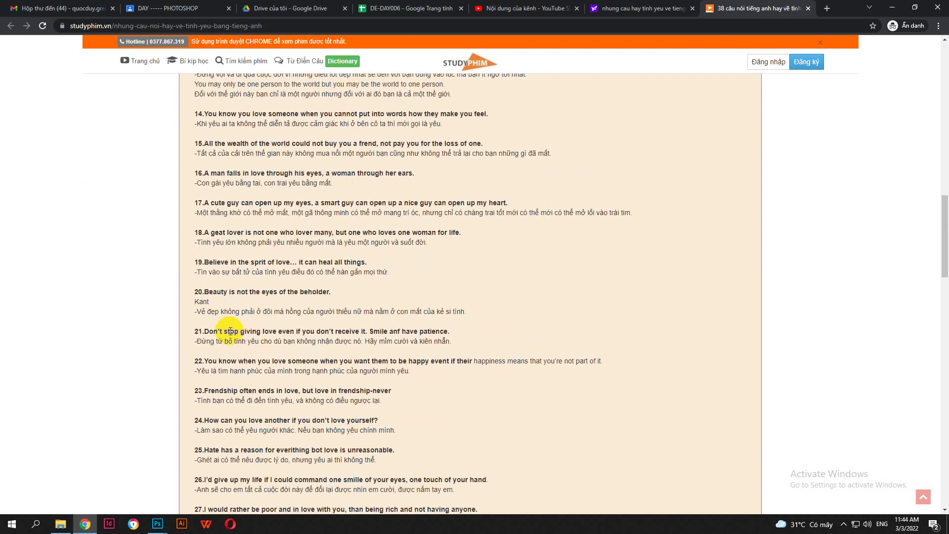
{"action": "scroll", "coordinate": [231, 331], "scroll_direction": "down", "scroll_amount": 4}
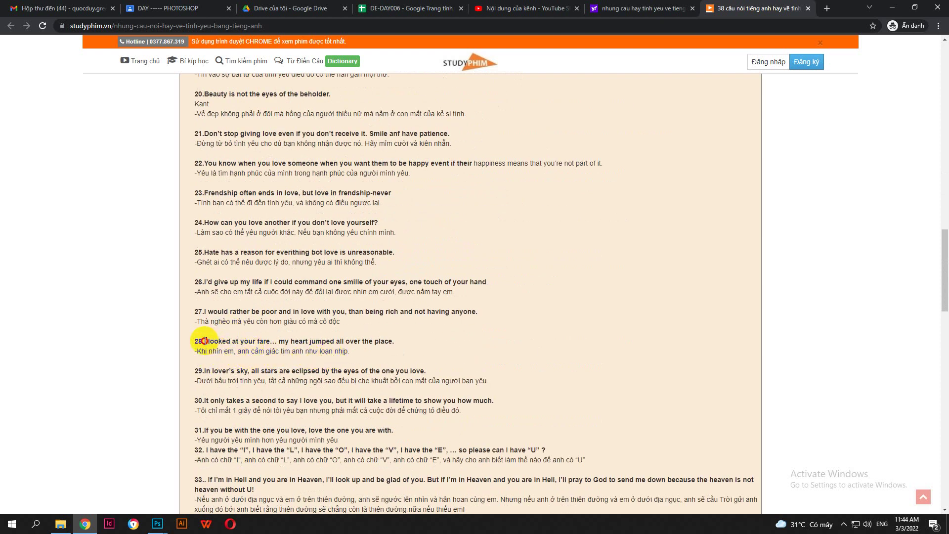
Copy quote 28, "I looked at your fare… my heart jumped all over the place", without its number and return to Photoshop
{"action": "left_click_drag", "start_coordinate": [204, 341], "coordinate": [392, 344]}
{"action": "right_click", "coordinate": [389, 343]}
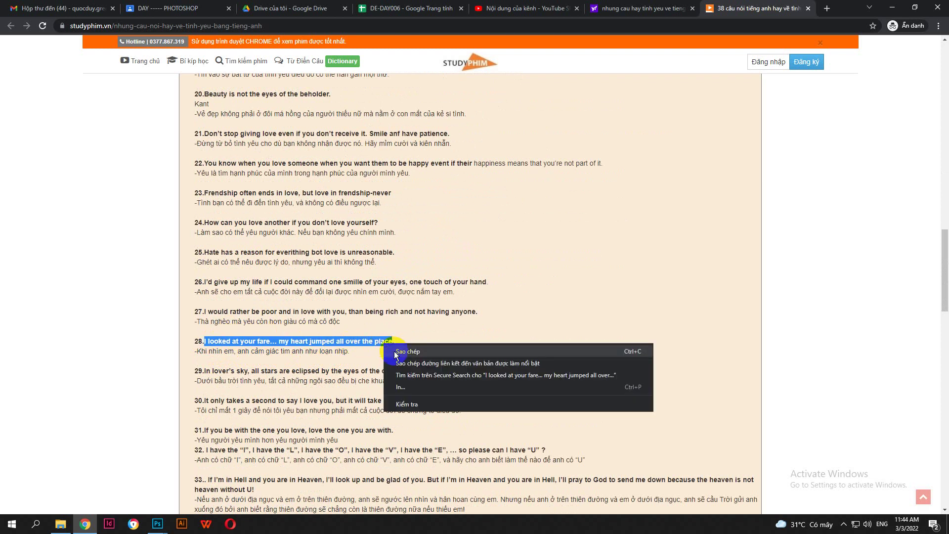
{"action": "left_click", "coordinate": [406, 352]}
{"action": "mouse_move", "coordinate": [158, 523]}
{"action": "left_click", "coordinate": [71, 480]}
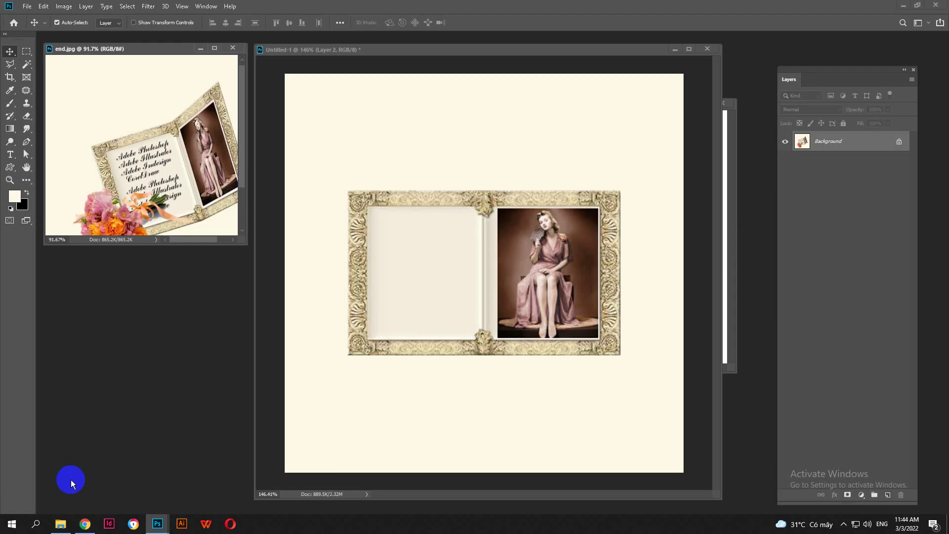
Draw a paragraph text box filling the frame's left page in Untitled-1 and paste the copied love quote into it
{"action": "left_click", "coordinate": [11, 155]}
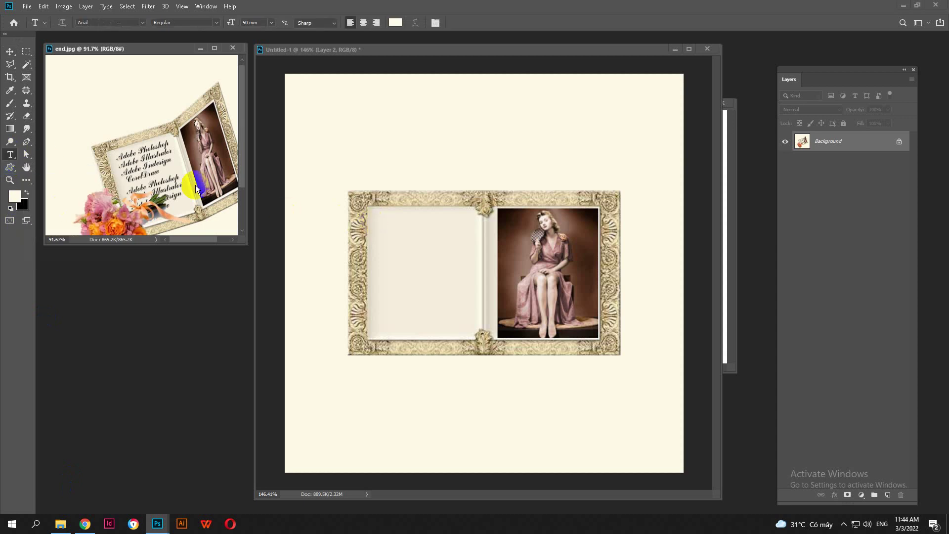
{"action": "left_click", "coordinate": [407, 51]}
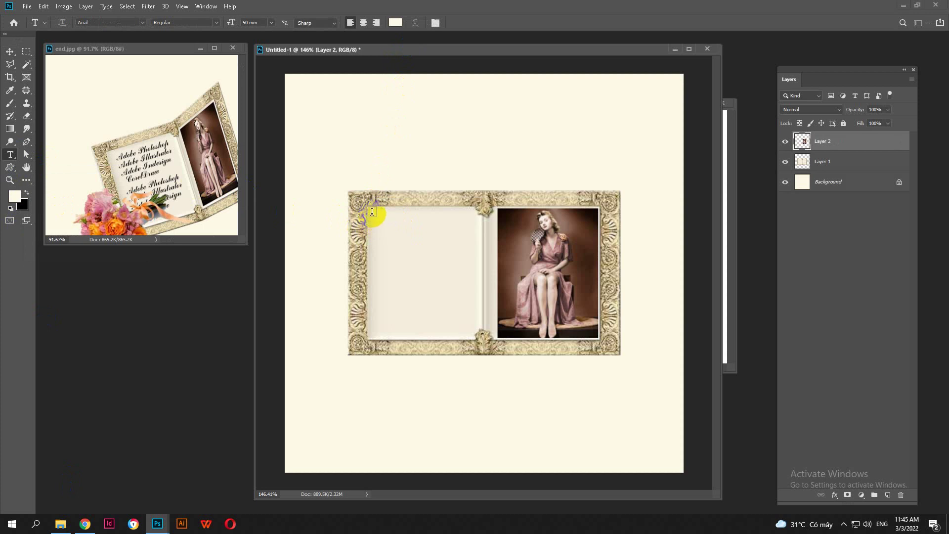
{"action": "left_click_drag", "start_coordinate": [371, 210], "coordinate": [471, 332]}
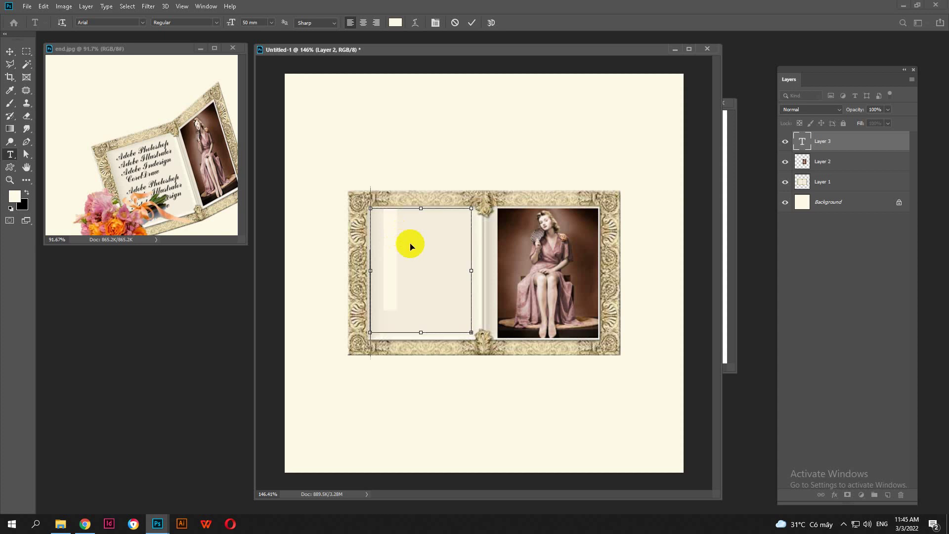
{"action": "double_click", "coordinate": [410, 242]}
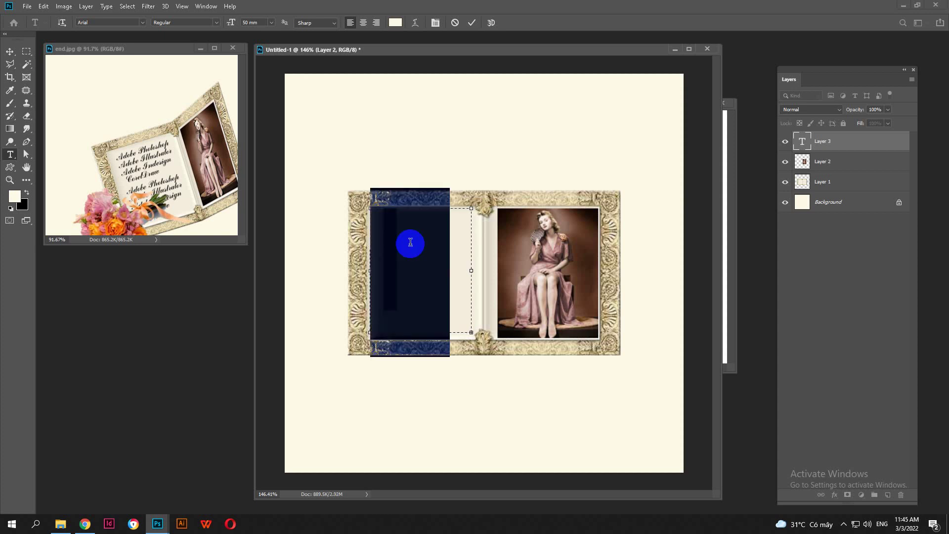
Show the Character and Paragraph settings as separate floating groups beside the artwork and commit the quote text
{"action": "left_click", "coordinate": [271, 23]}
{"action": "left_click", "coordinate": [271, 23]}
{"action": "left_click", "coordinate": [205, 6]}
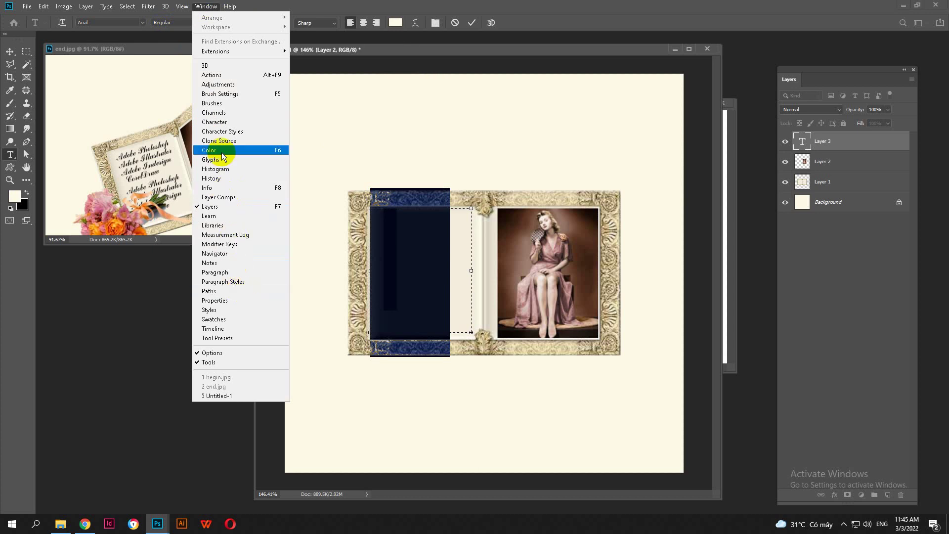
{"action": "left_click", "coordinate": [224, 124]}
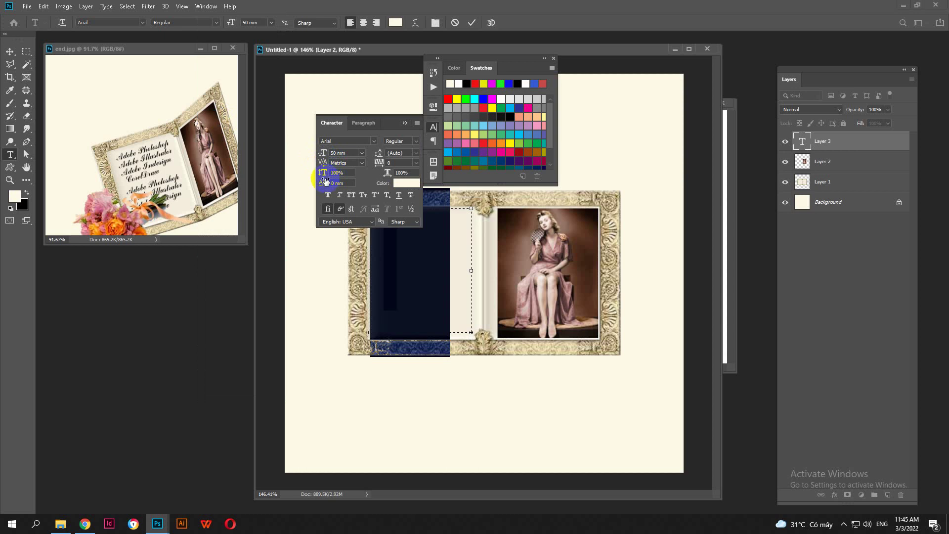
{"action": "left_click_drag", "start_coordinate": [336, 123], "coordinate": [254, 161]}
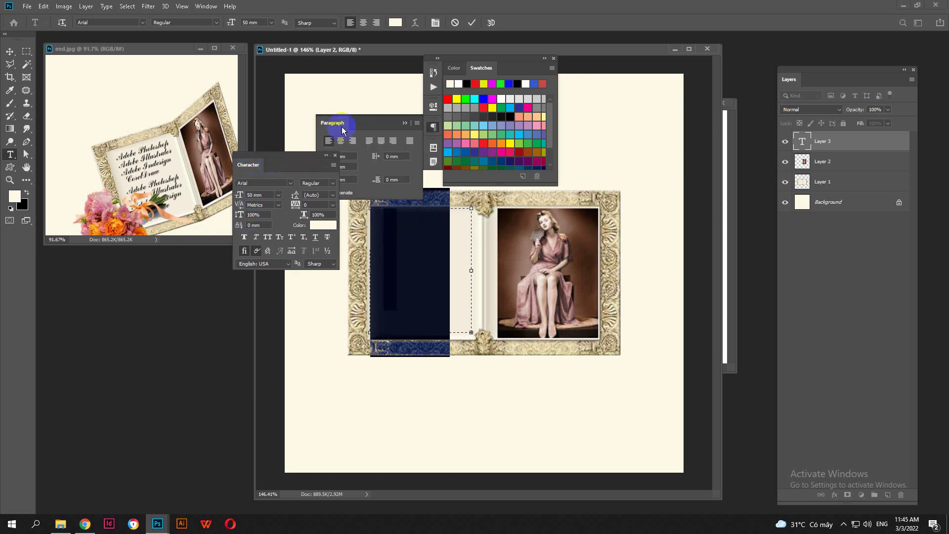
{"action": "left_click_drag", "start_coordinate": [343, 131], "coordinate": [94, 321]}
{"action": "key", "text": "ctrl+Return"}
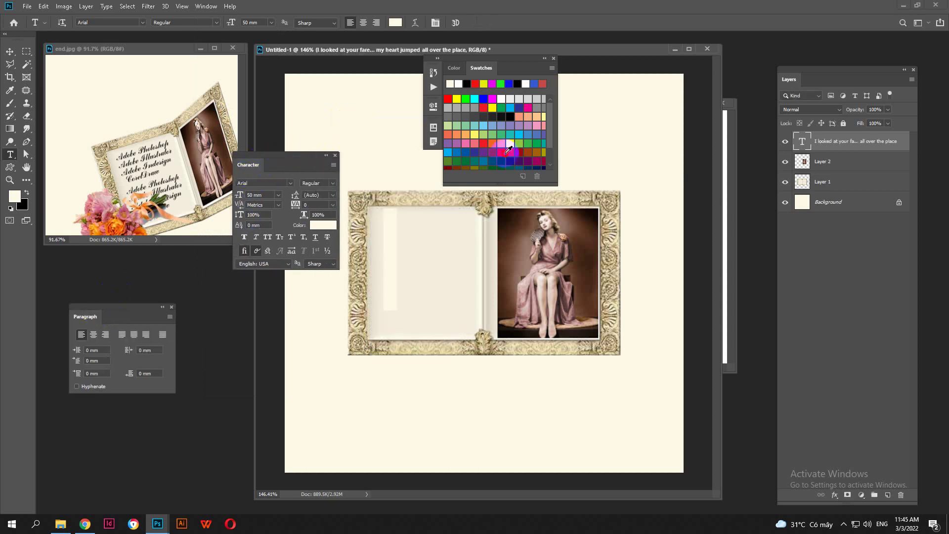
{"action": "left_click_drag", "start_coordinate": [297, 161], "coordinate": [297, 231]}
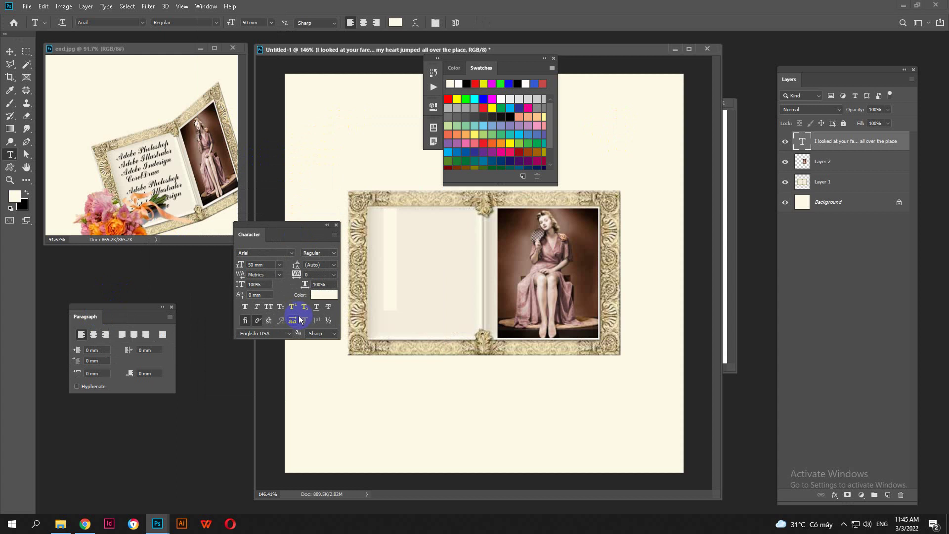
Try font sizes of 20 mm and 10 mm on the quote text and leave the layer deselected
{"action": "left_click", "coordinate": [262, 266]}
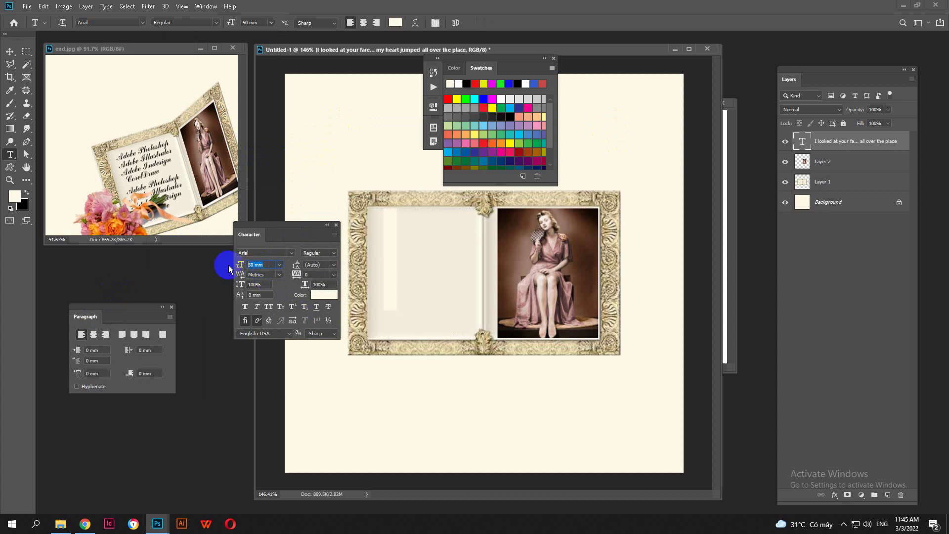
{"action": "key", "text": "Return"}
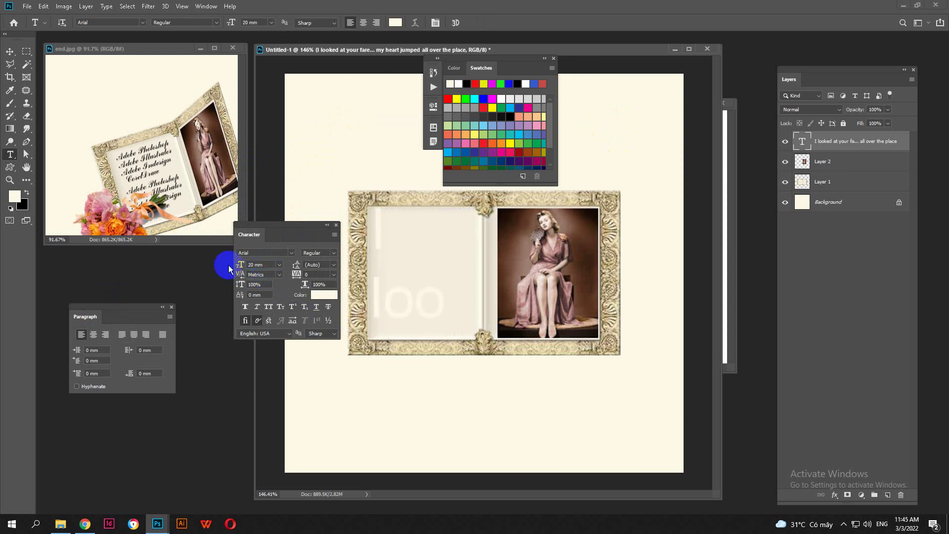
{"action": "left_click", "coordinate": [231, 270]}
{"action": "left_click", "coordinate": [264, 267]}
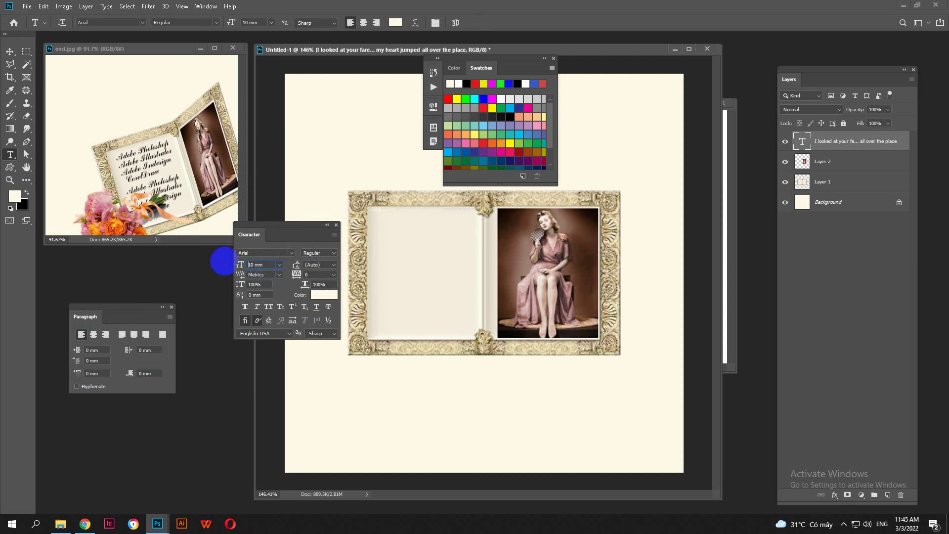
{"action": "key", "text": "Return"}
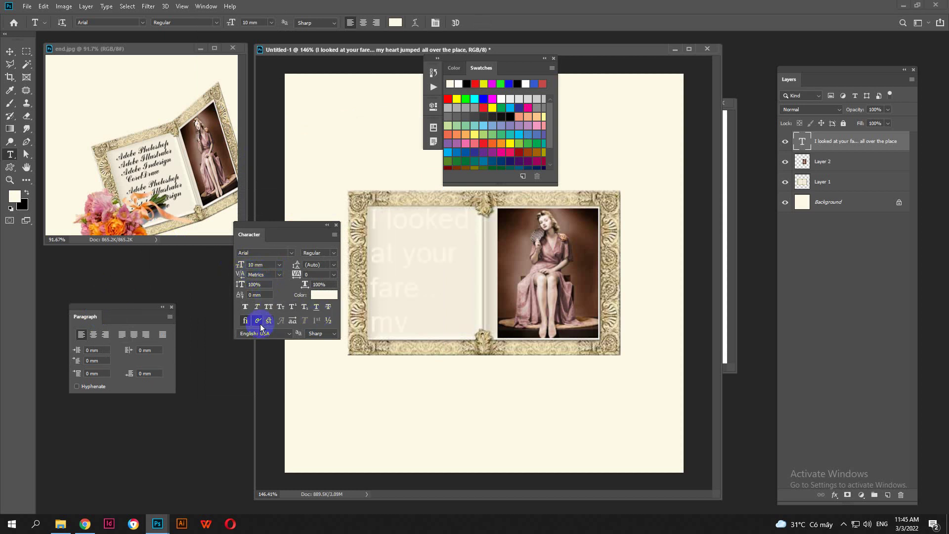
{"action": "left_click", "coordinate": [257, 320]}
{"action": "left_click", "coordinate": [10, 51]}
{"action": "left_click", "coordinate": [403, 390]}
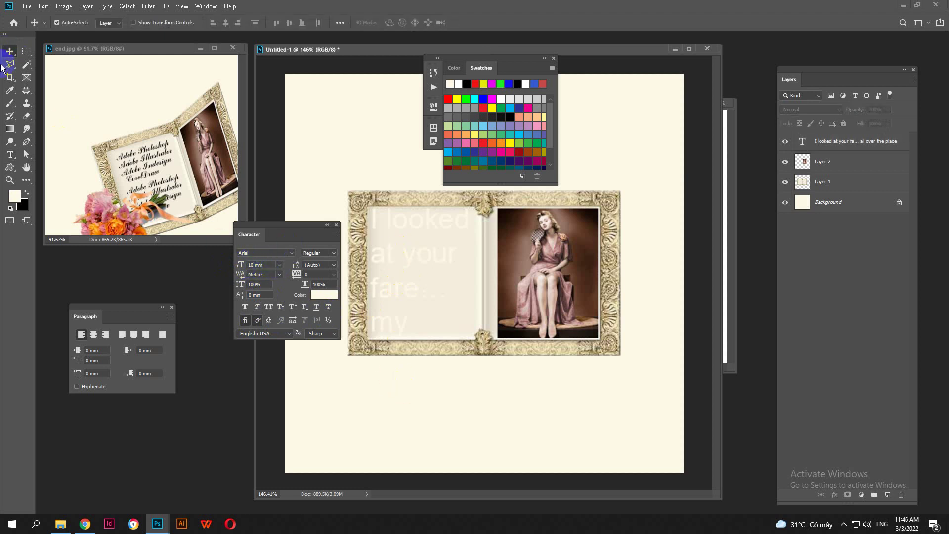
{"action": "scroll", "coordinate": [394, 312], "scroll_direction": "up", "scroll_amount": 2}
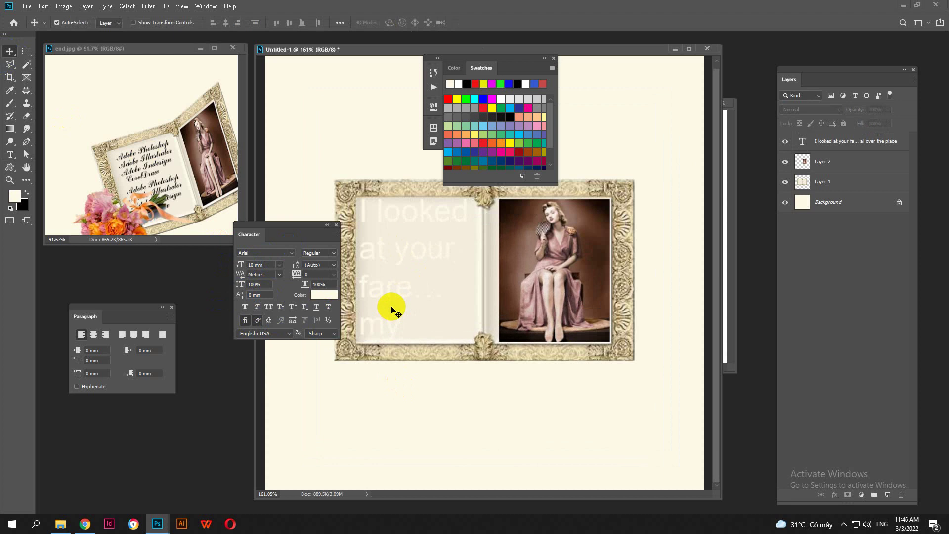
Change the type measurement unit to Points in the Units & Rulers preferences
{"action": "left_click", "coordinate": [43, 6]}
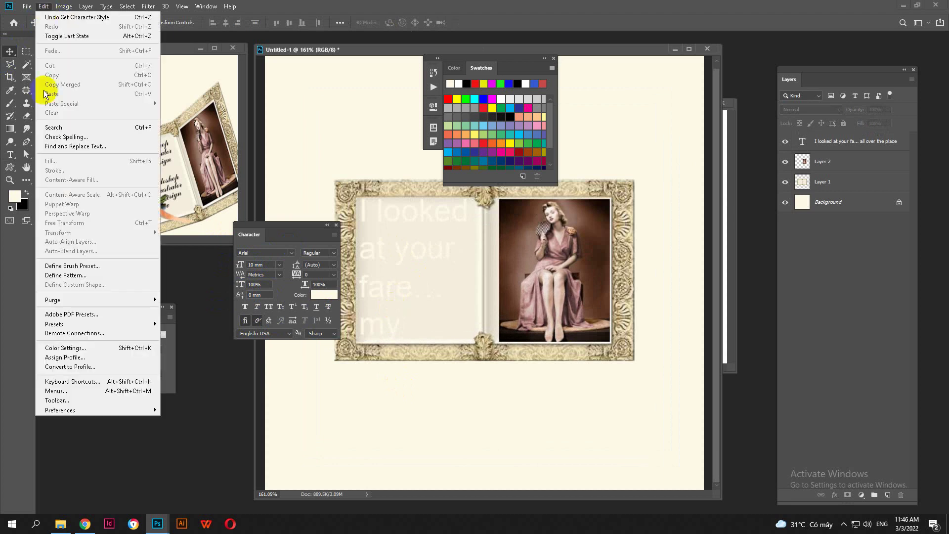
{"action": "mouse_move", "coordinate": [69, 410]}
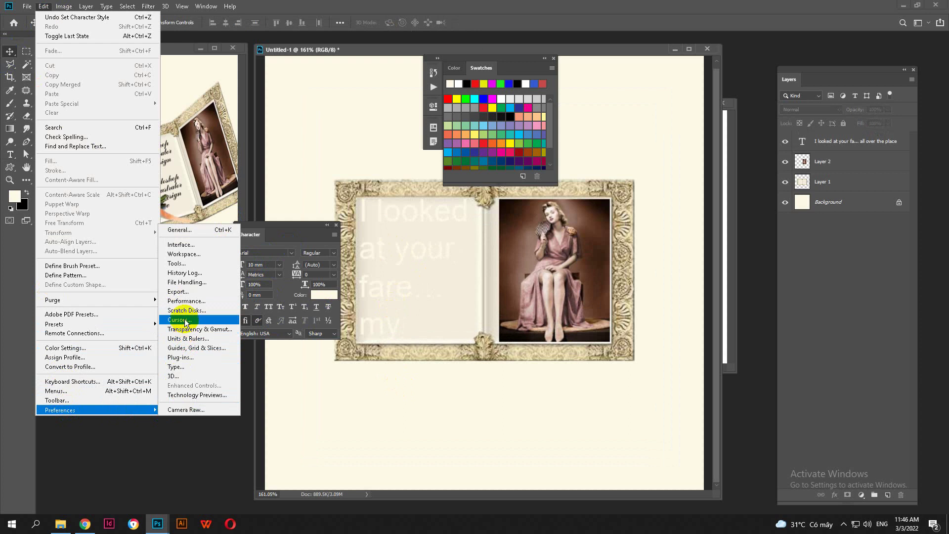
{"action": "left_click", "coordinate": [194, 231]}
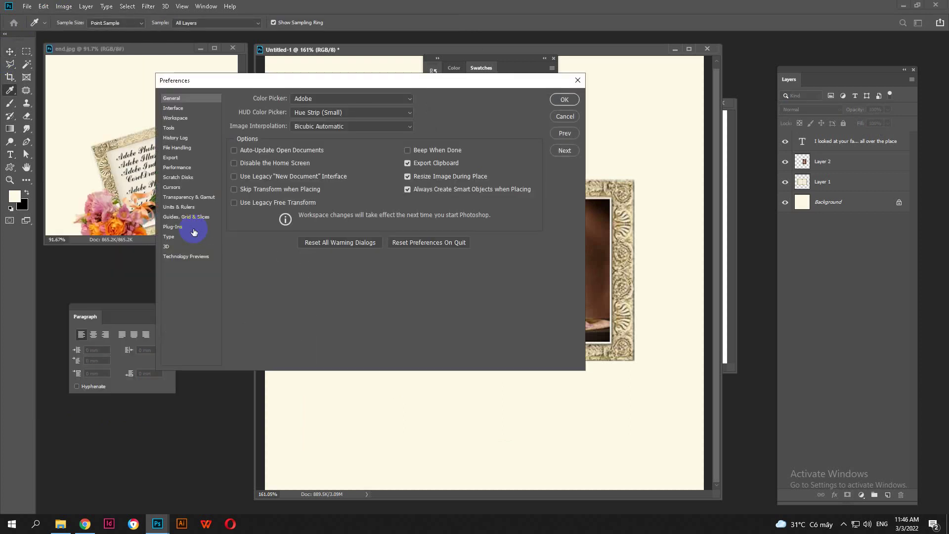
{"action": "left_click", "coordinate": [173, 208]}
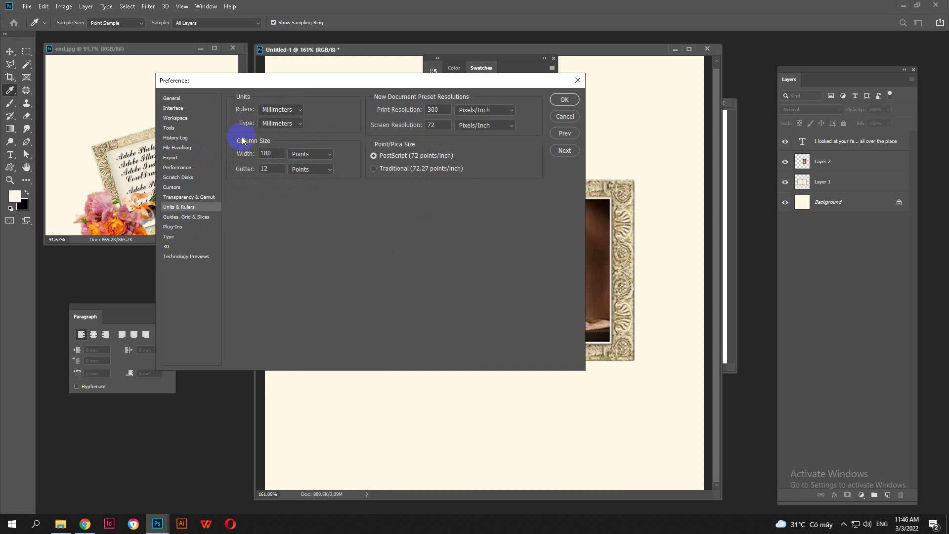
{"action": "left_click", "coordinate": [279, 124]}
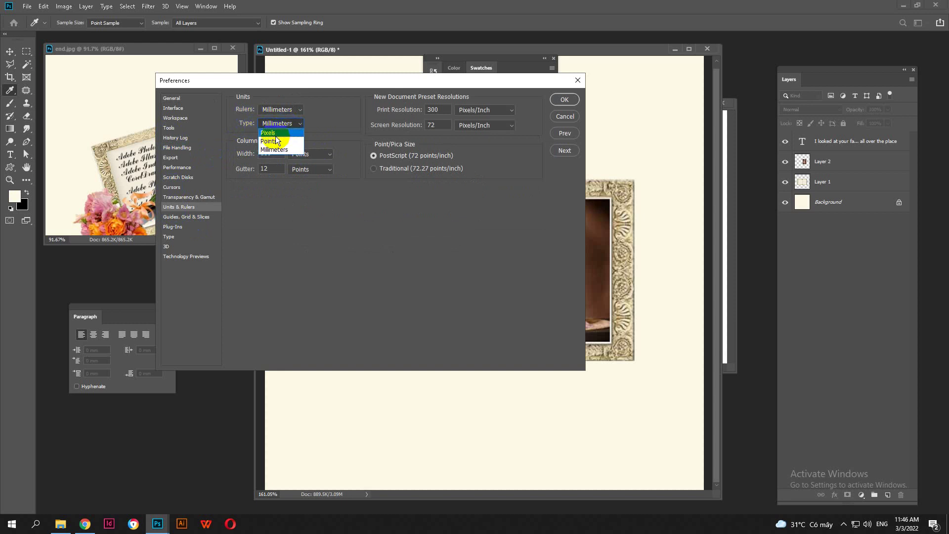
{"action": "left_click", "coordinate": [276, 141]}
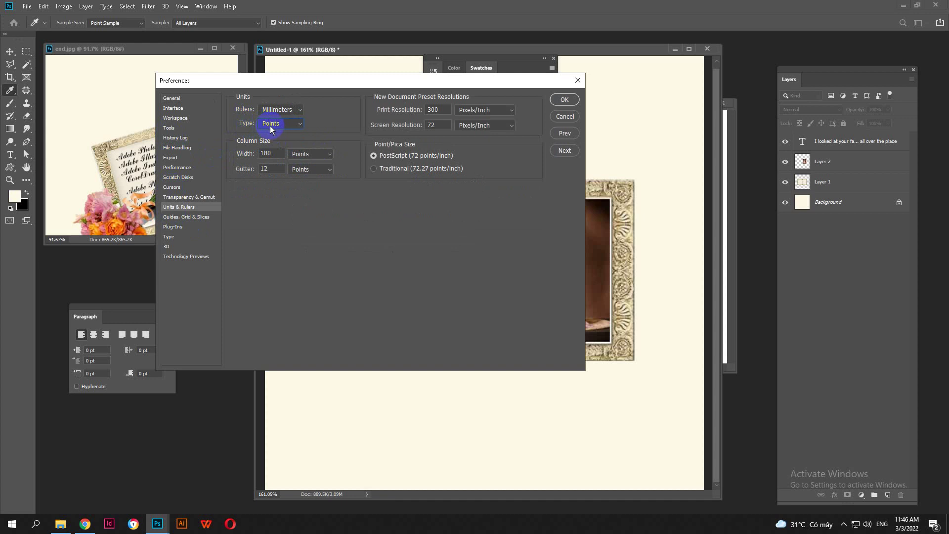
{"action": "left_click", "coordinate": [564, 101]}
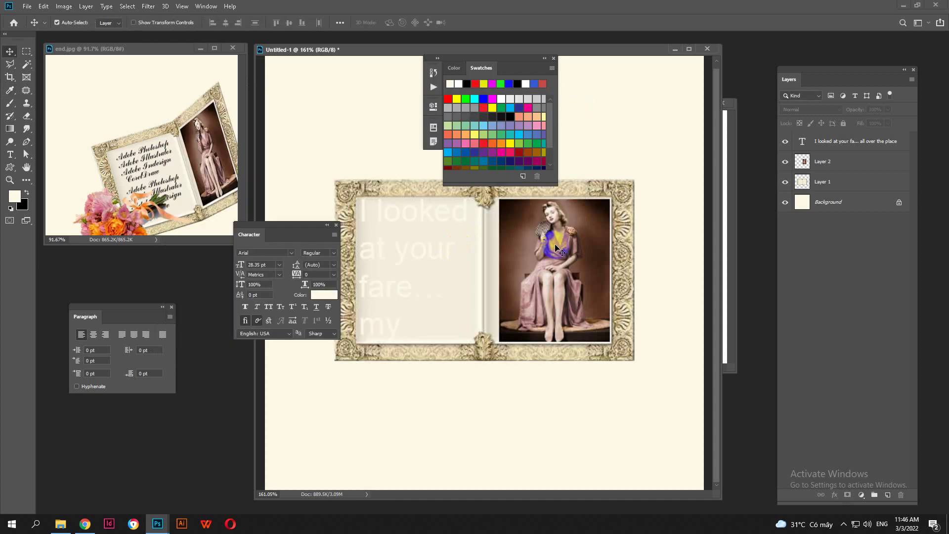
Select the whole quote in its text layer and set its font size to 10 pt
{"action": "double_click", "coordinate": [802, 141]}
{"action": "left_click", "coordinate": [408, 252]}
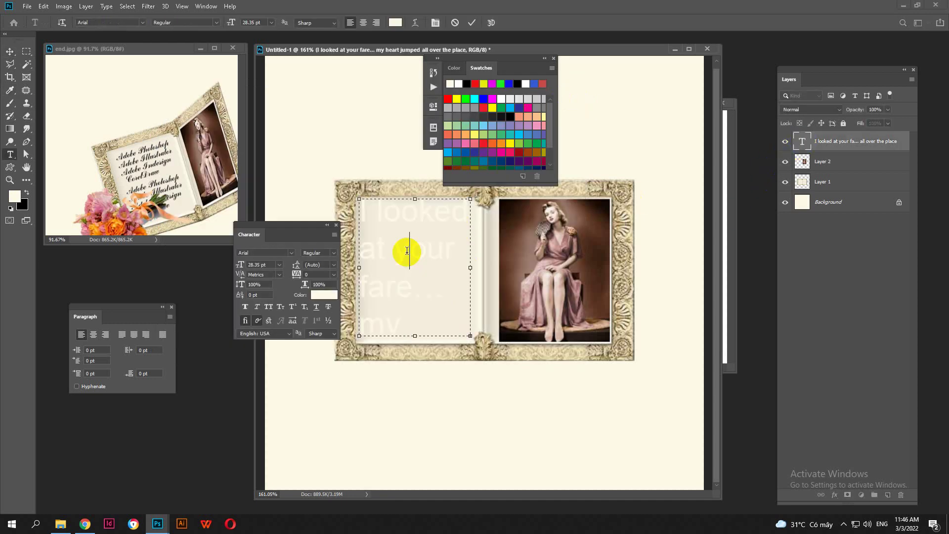
{"action": "key", "text": "ctrl+a"}
{"action": "left_click", "coordinate": [249, 264]}
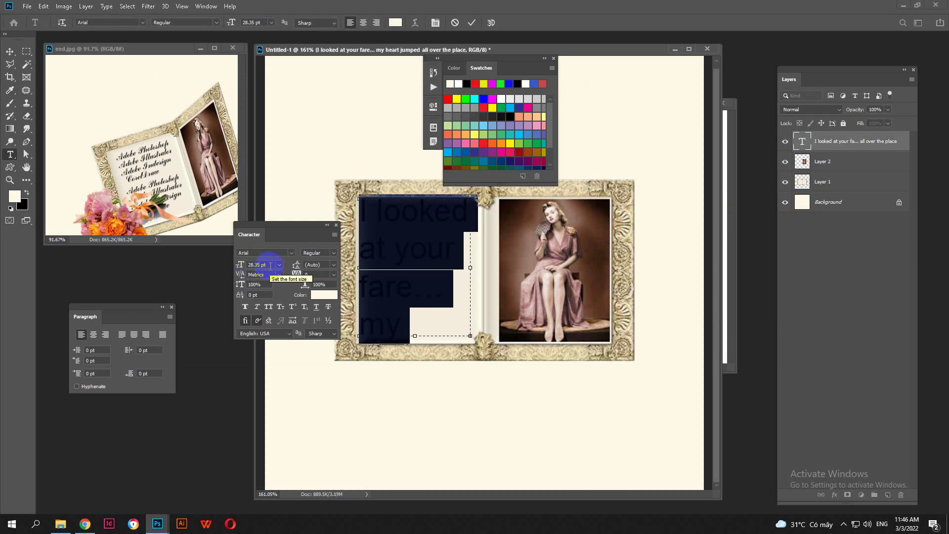
{"action": "left_click", "coordinate": [238, 267]}
{"action": "type", "text": "10"}
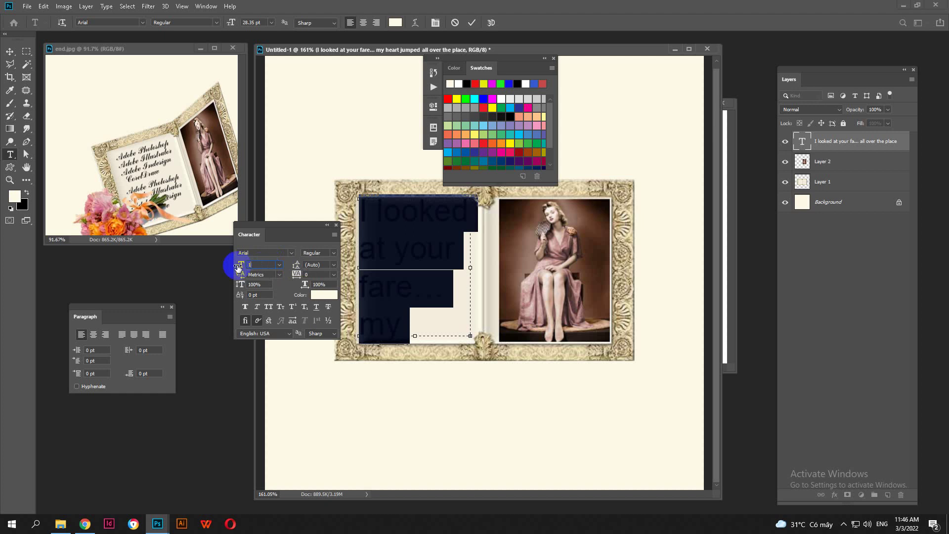
{"action": "key", "text": "Return"}
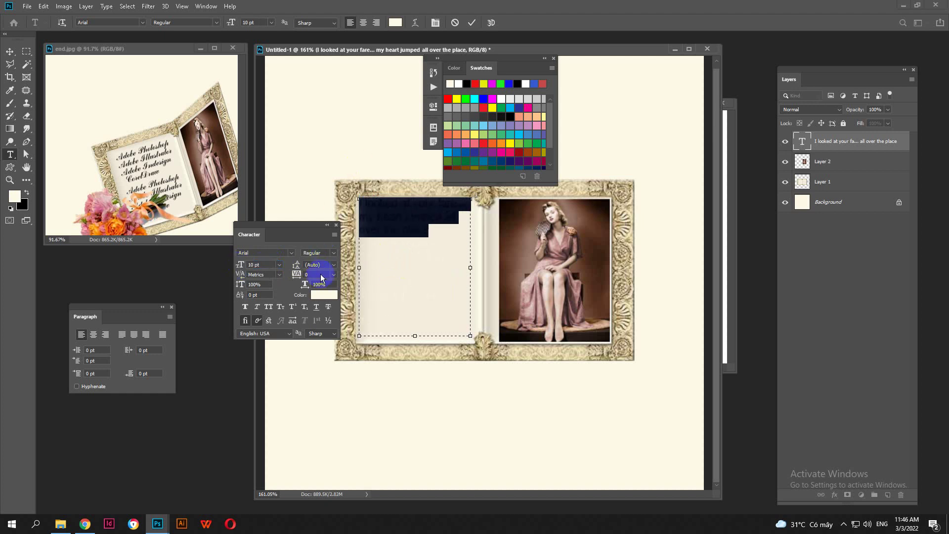
Colour the selected quote text black (000000)
{"action": "left_click", "coordinate": [324, 296]}
{"action": "left_click", "coordinate": [381, 208]}
{"action": "left_click_drag", "start_coordinate": [381, 208], "coordinate": [347, 241]}
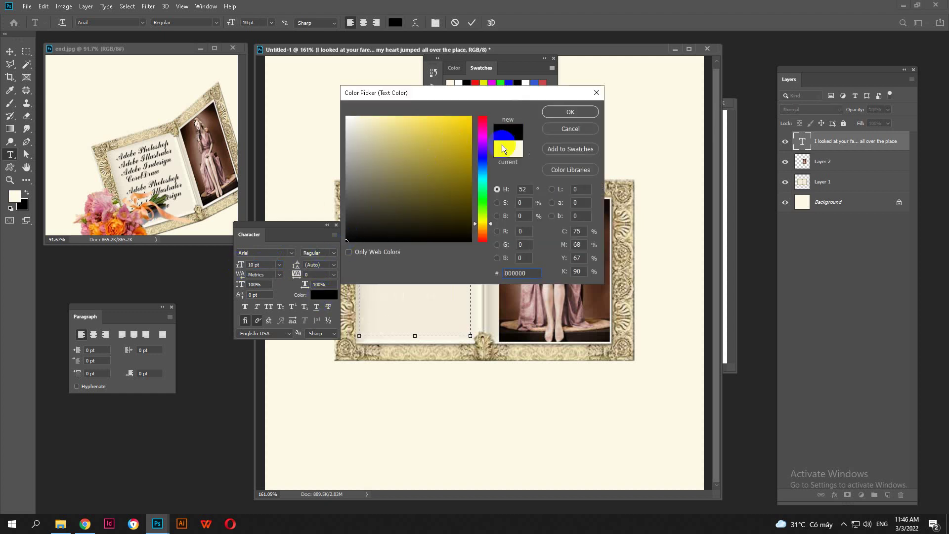
{"action": "left_click", "coordinate": [571, 111]}
Select all of the quote text again and enlarge it to 16 pt after trying 12 pt
{"action": "left_click", "coordinate": [425, 207]}
{"action": "double_click", "coordinate": [416, 229]}
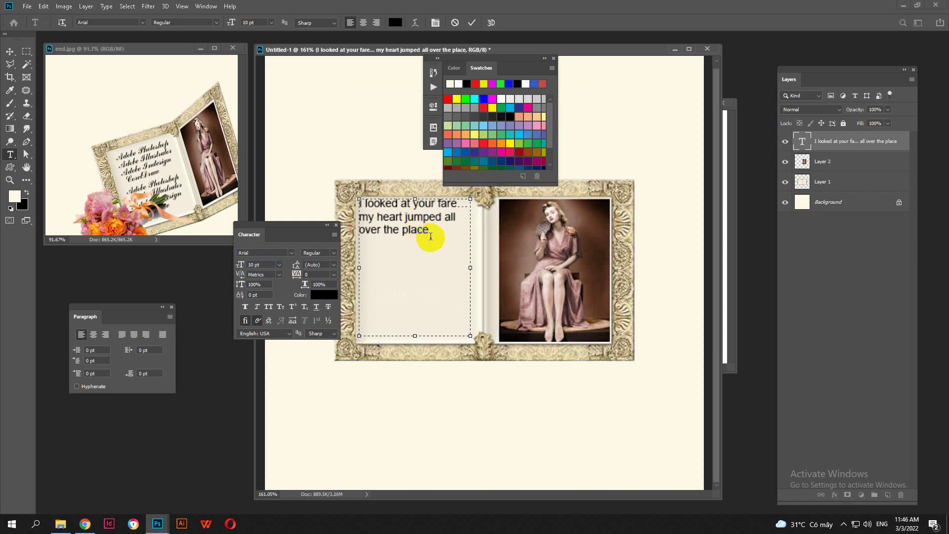
{"action": "left_click_drag", "start_coordinate": [430, 232], "coordinate": [346, 199]}
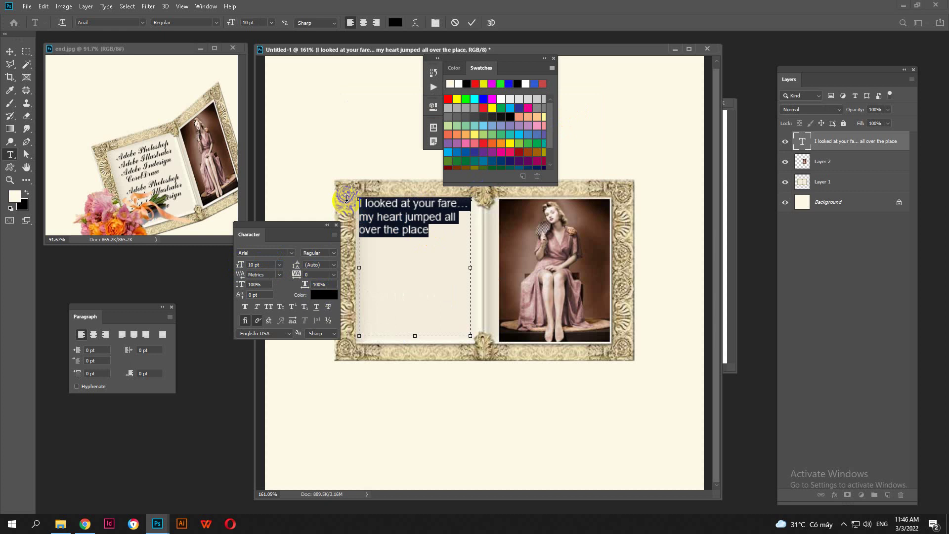
{"action": "left_click", "coordinate": [278, 266]}
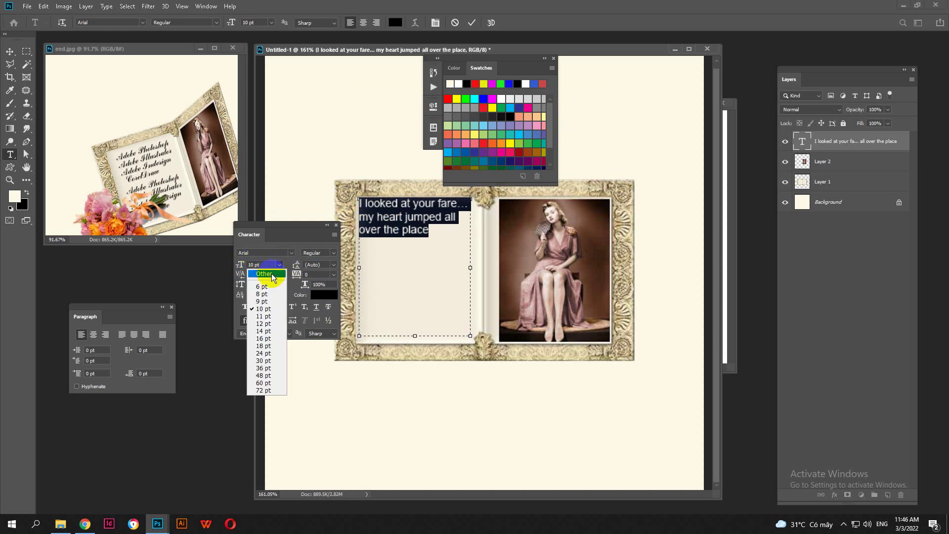
{"action": "left_click", "coordinate": [261, 314]}
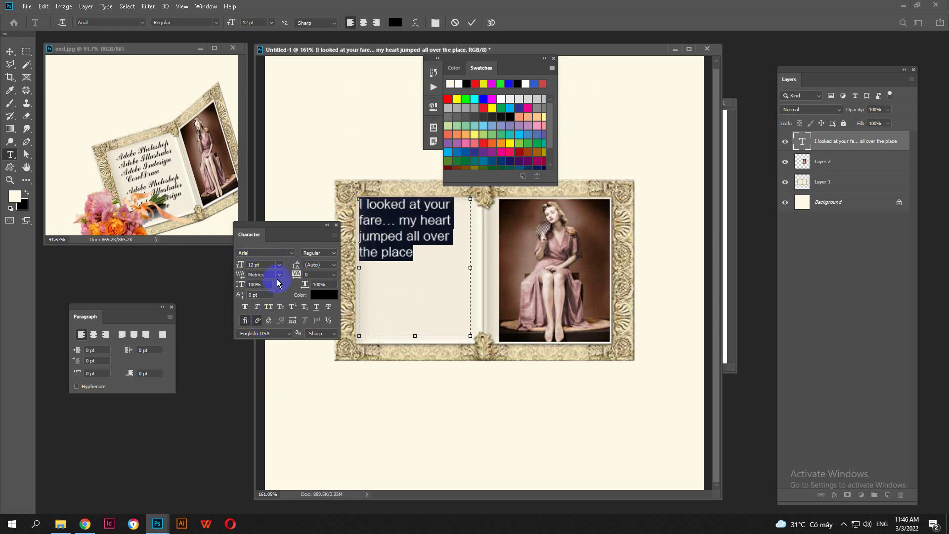
{"action": "left_click", "coordinate": [279, 266]}
{"action": "left_click", "coordinate": [264, 339]}
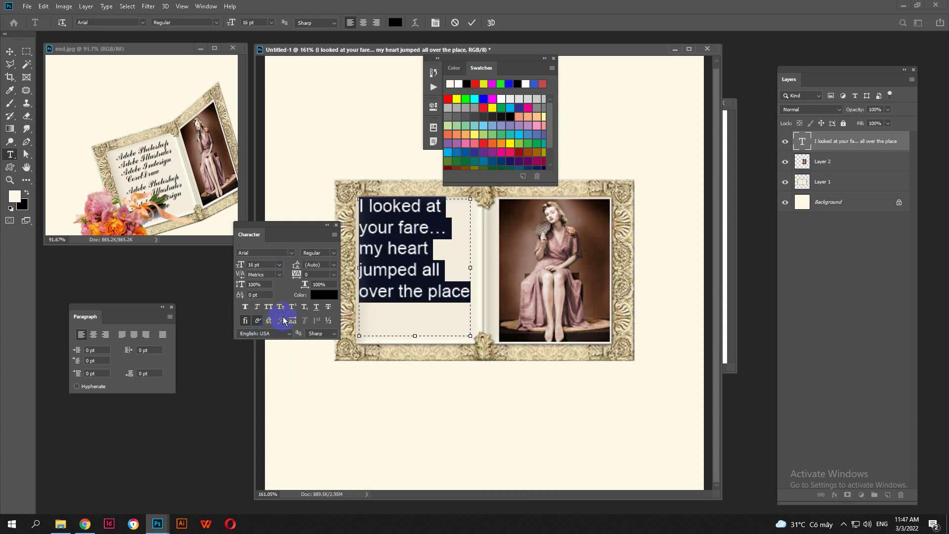
Try 6 pt leading on the quote and set the line spacing to 10 pt
{"action": "left_click", "coordinate": [333, 265]}
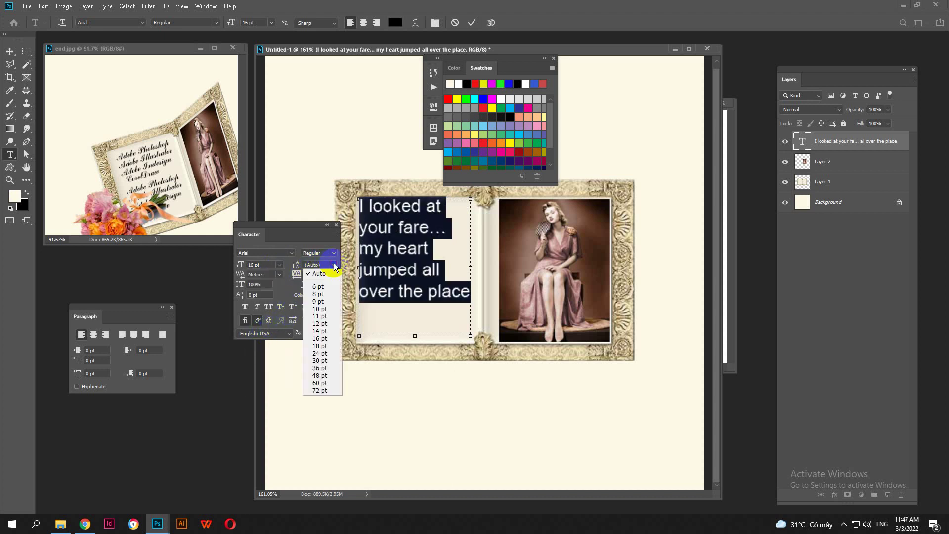
{"action": "left_click", "coordinate": [328, 287]}
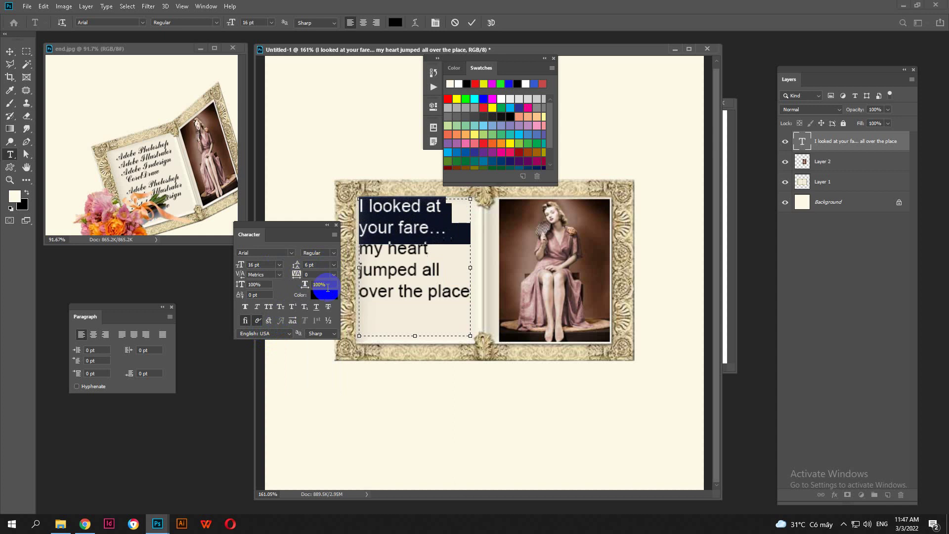
{"action": "left_click", "coordinate": [334, 265]}
{"action": "left_click", "coordinate": [319, 309]}
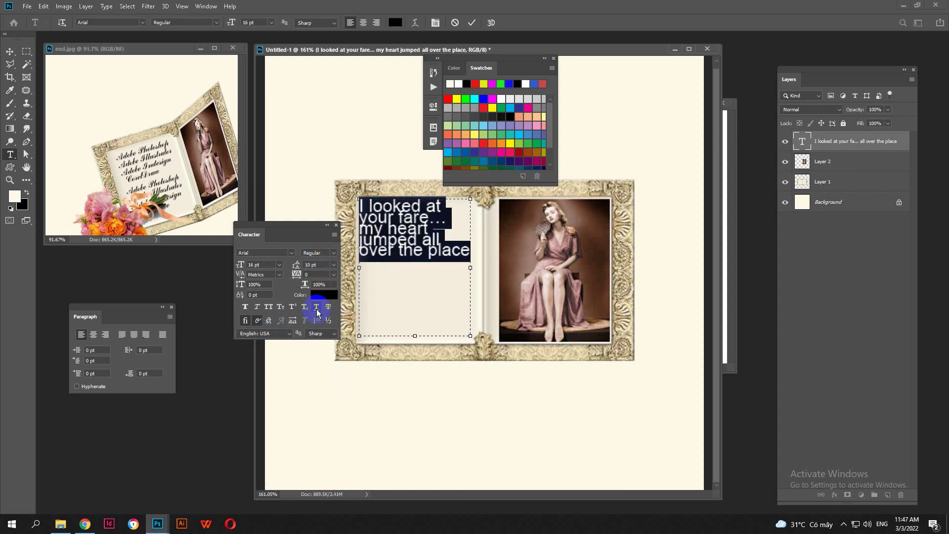
Increase the quote's line spacing to 24 pt after trying 12 pt and 16 pt, and shift the text slightly down inside the frame
{"action": "left_click", "coordinate": [333, 266]}
{"action": "left_click", "coordinate": [319, 323]}
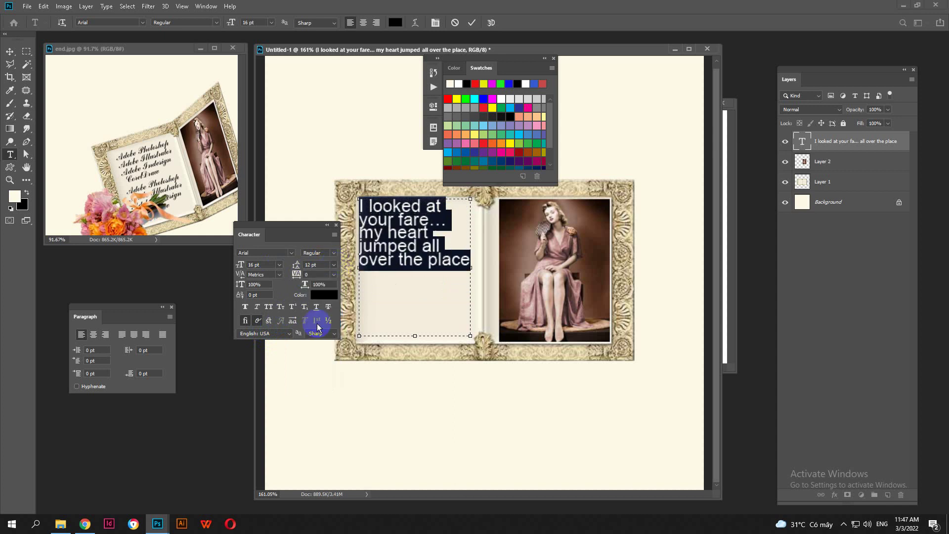
{"action": "left_click", "coordinate": [335, 265]}
{"action": "left_click", "coordinate": [319, 339]}
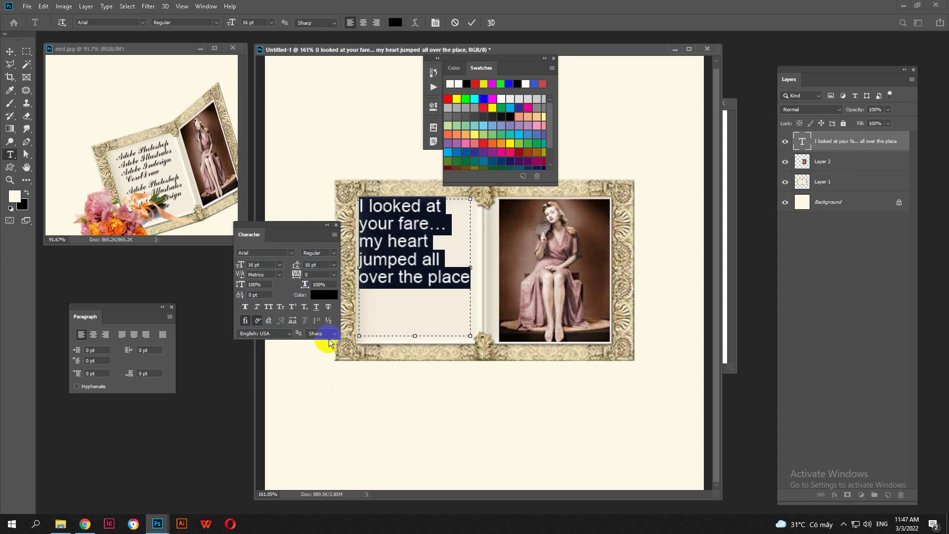
{"action": "left_click", "coordinate": [334, 265]}
{"action": "left_click", "coordinate": [320, 360]}
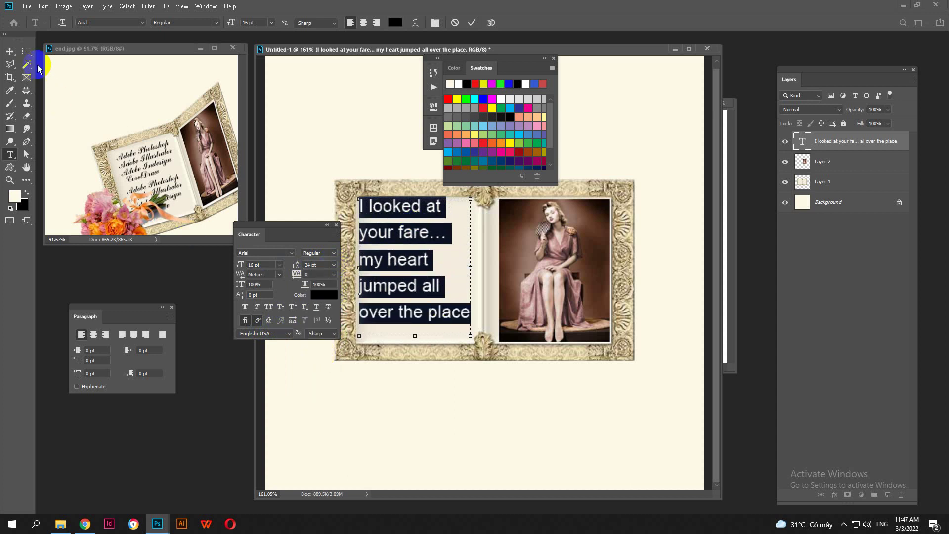
{"action": "left_click", "coordinate": [472, 22]}
{"action": "key", "text": "v"}
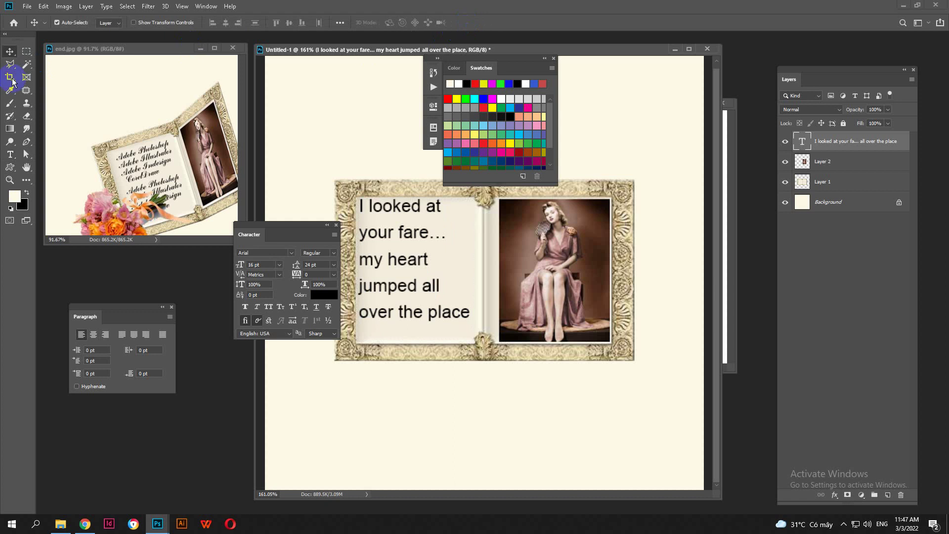
{"action": "left_click_drag", "start_coordinate": [400, 264], "coordinate": [400, 270]}
Select the whole quote again and change its font to Gabriola
{"action": "double_click", "coordinate": [403, 239]}
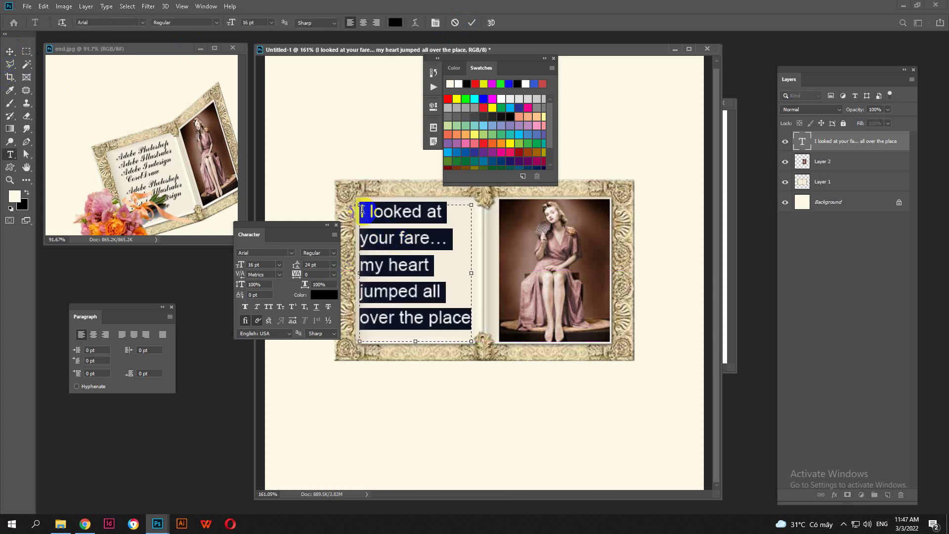
{"action": "left_click", "coordinate": [141, 23]}
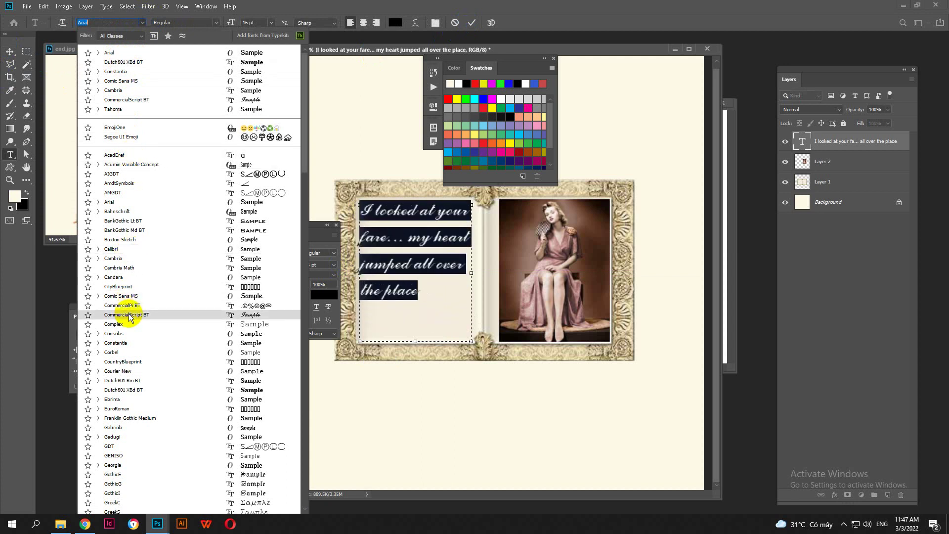
{"action": "scroll", "coordinate": [135, 367], "scroll_direction": "down", "scroll_amount": 2}
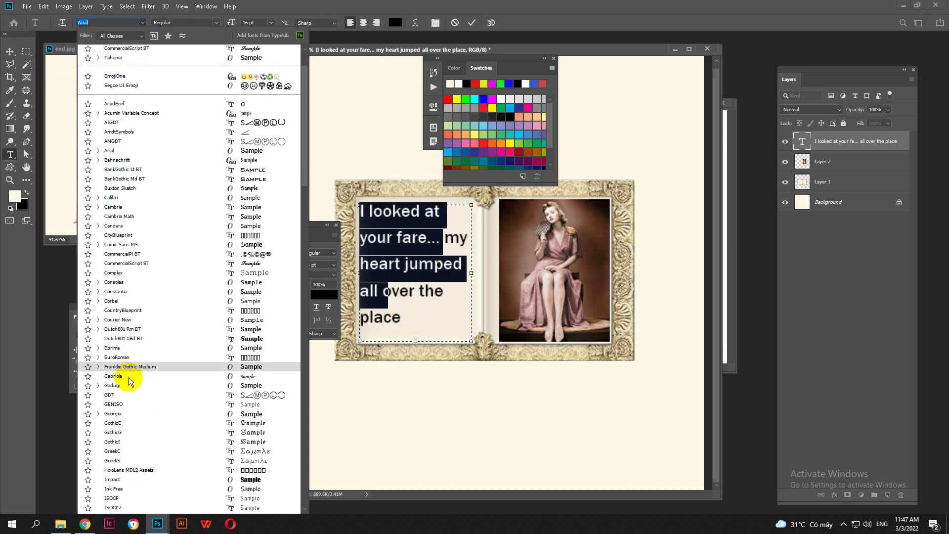
{"action": "left_click", "coordinate": [129, 378]}
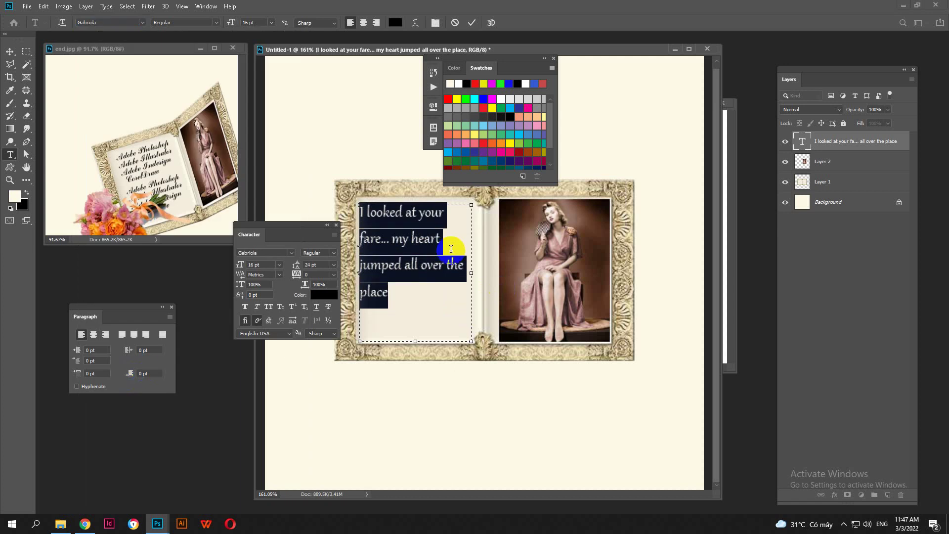
{"action": "left_click", "coordinate": [406, 300]}
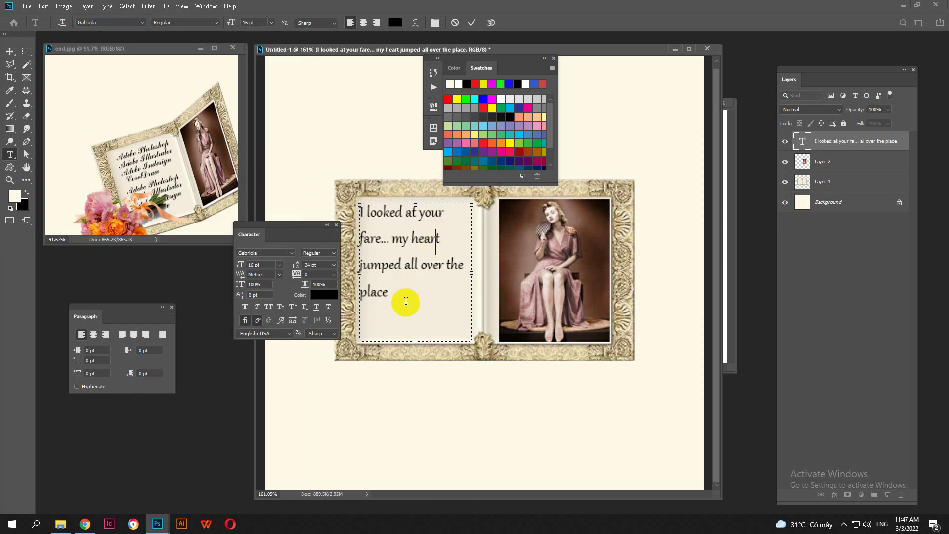
Enlarge the whole quote to 24 pt after trying 18 pt, and nudge the text into place on the frame's blank page
{"action": "left_click_drag", "start_coordinate": [393, 296], "coordinate": [339, 202]}
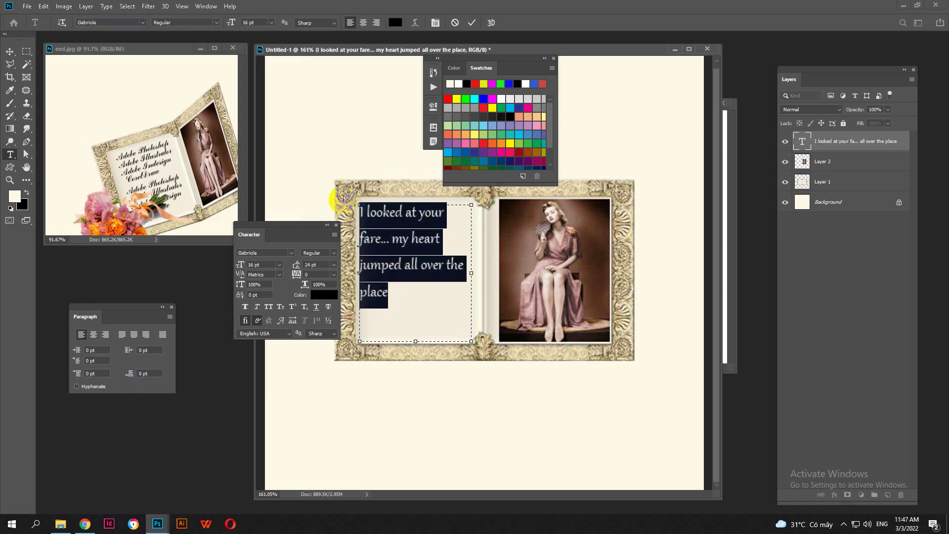
{"action": "left_click", "coordinate": [271, 23]}
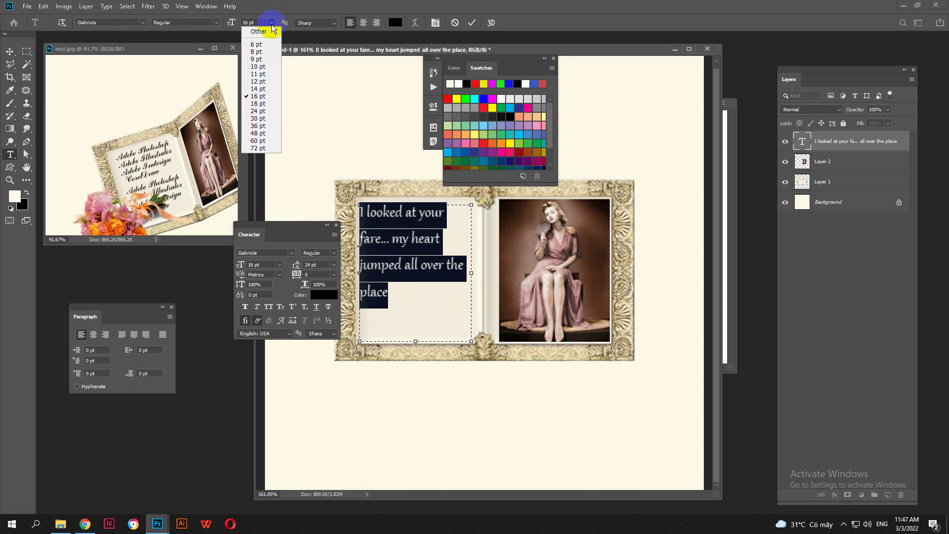
{"action": "left_click", "coordinate": [257, 102]}
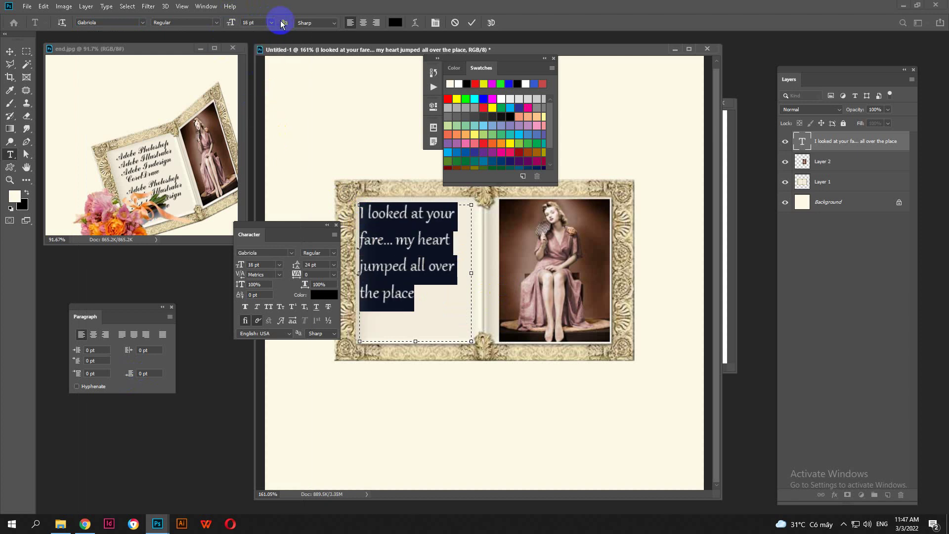
{"action": "left_click", "coordinate": [271, 22]}
{"action": "left_click", "coordinate": [258, 111]}
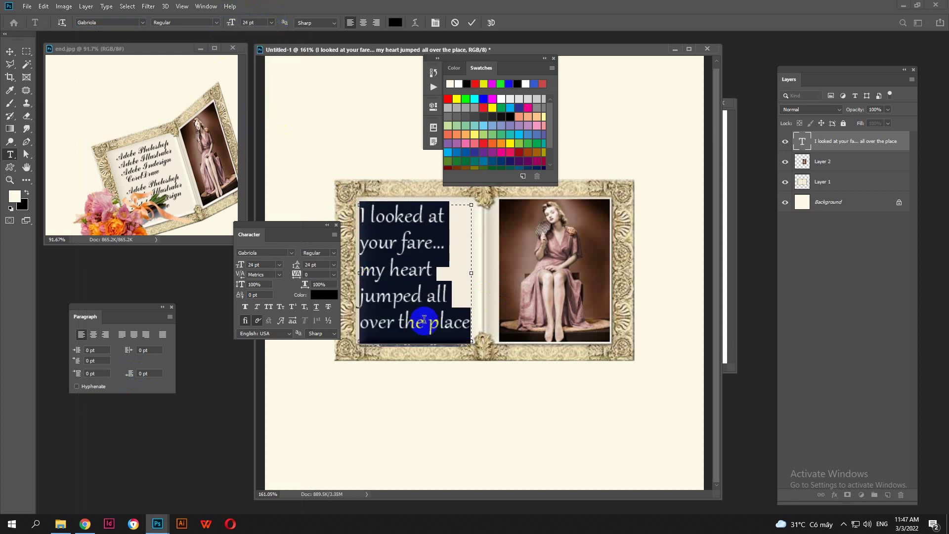
{"action": "left_click", "coordinate": [435, 311]}
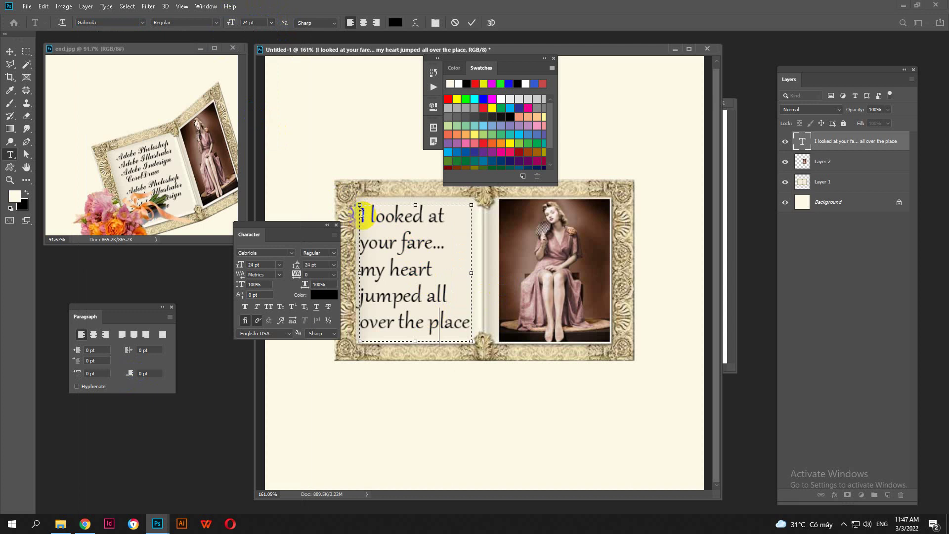
{"action": "left_click_drag", "start_coordinate": [362, 214], "coordinate": [470, 322]}
{"action": "left_click", "coordinate": [11, 52]}
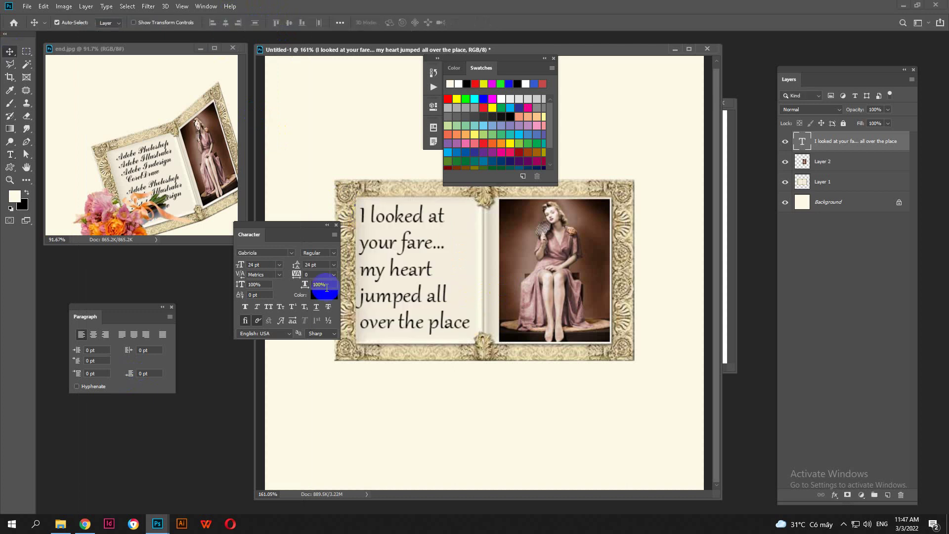
{"action": "scroll", "coordinate": [434, 324], "scroll_direction": "down", "scroll_amount": 2}
{"action": "left_click_drag", "start_coordinate": [429, 290], "coordinate": [430, 288]}
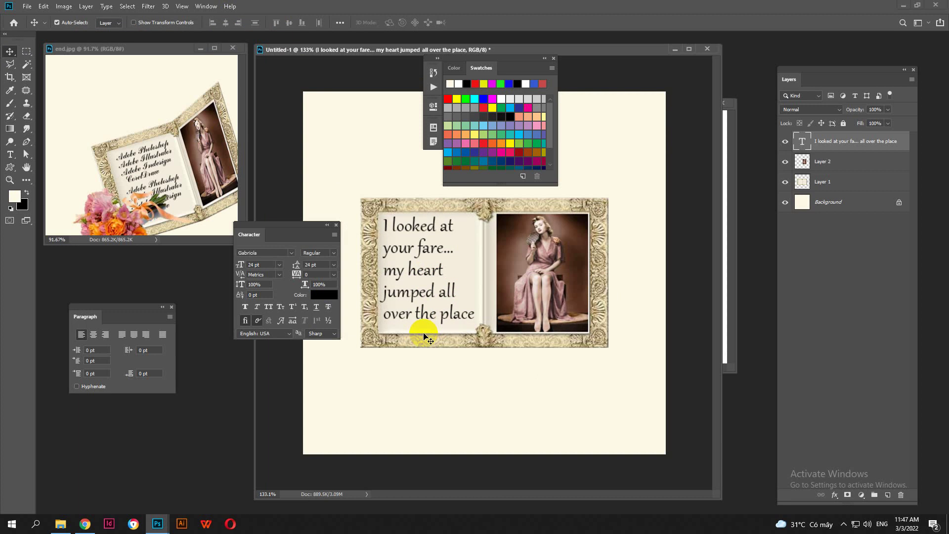
Move the Character panel off the canvas and close the Swatches panel
{"action": "left_click_drag", "start_coordinate": [299, 224], "coordinate": [146, 369]}
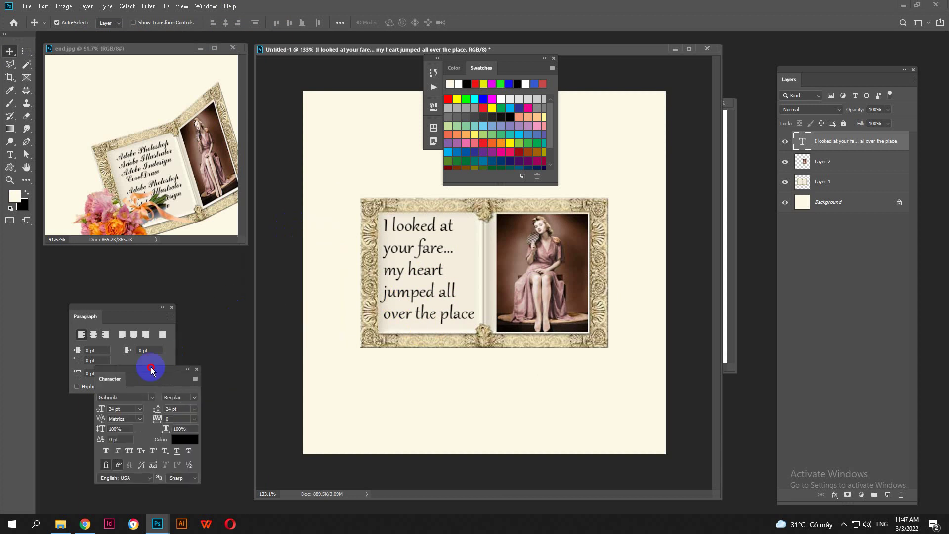
{"action": "left_click", "coordinate": [553, 60]}
Compare the full end.jpg reference composition with the framed quote and photo in the new document
{"action": "left_click", "coordinate": [131, 155]}
{"action": "scroll", "coordinate": [140, 157], "scroll_direction": "down", "scroll_amount": 2}
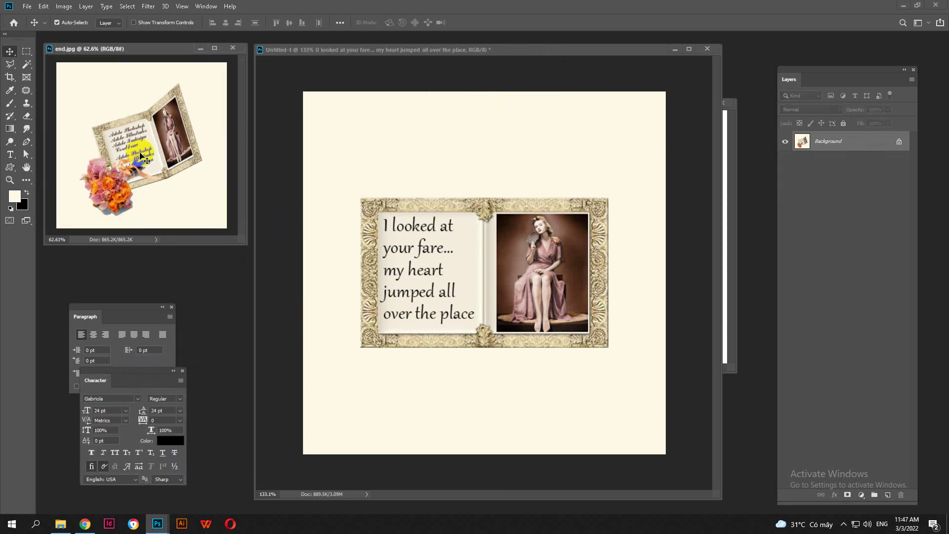
{"action": "left_click", "coordinate": [482, 248]}
{"action": "scroll", "coordinate": [482, 248], "scroll_direction": "down", "scroll_amount": 1}
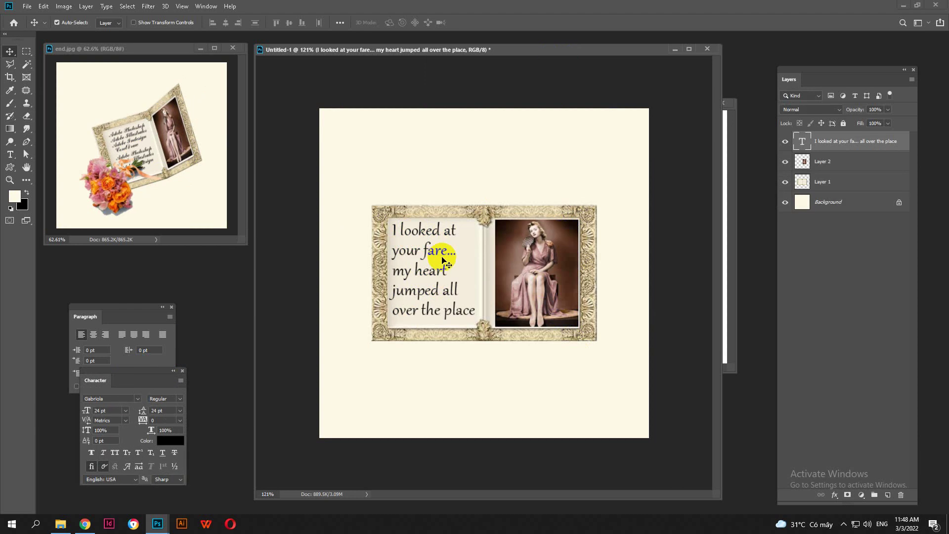
{"action": "scroll", "coordinate": [447, 291], "scroll_direction": "up", "scroll_amount": 1}
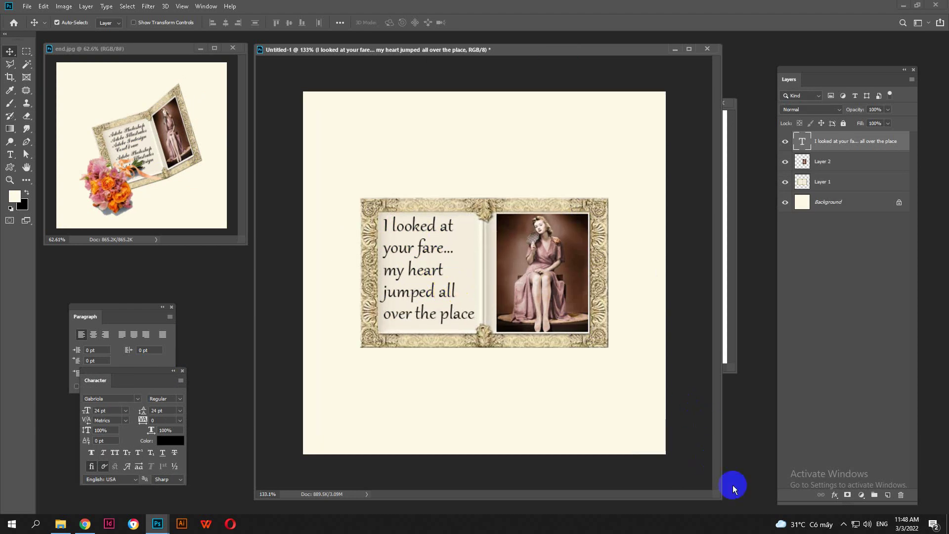